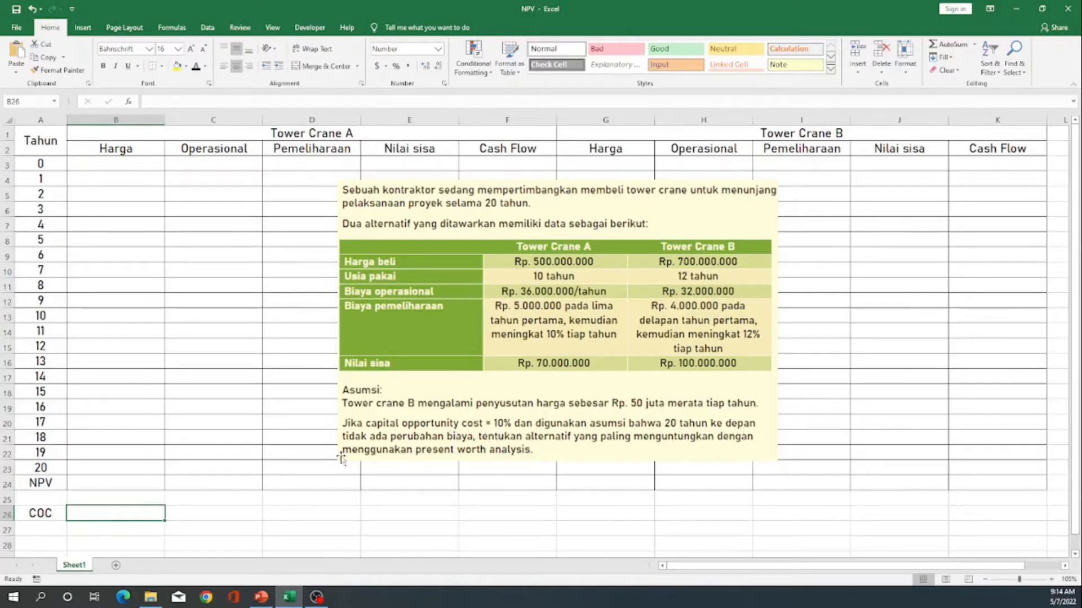
# - Enter 0.1 as the COC value in cell B26
pyautogui.write('0.1')
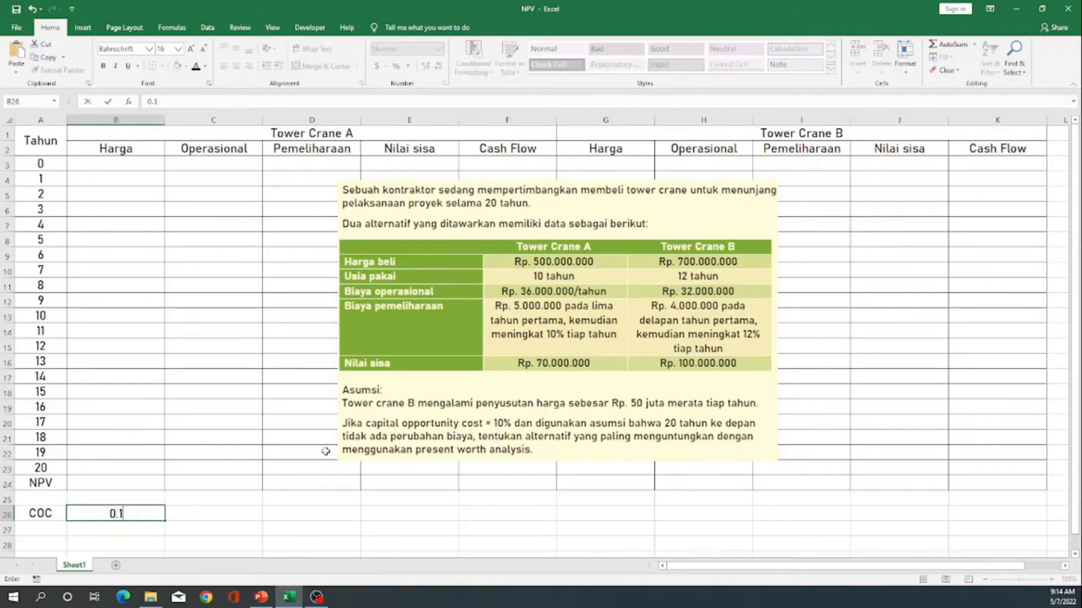
pyautogui.press('Return')
pyautogui.press('Up')
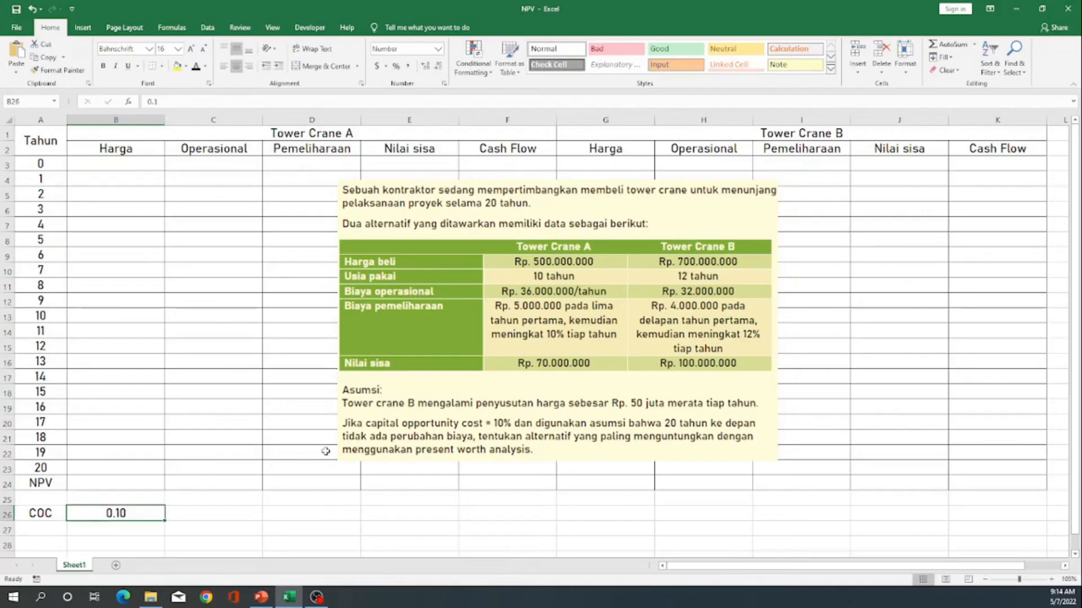
# - Move the problem statement picture mostly over the Tower Crane B columns and enter -500000000 as Tower Crane A's Harga for year 0
pyautogui.click(464, 367)
pyautogui.moveTo(465, 367); pyautogui.dragTo(628, 368)
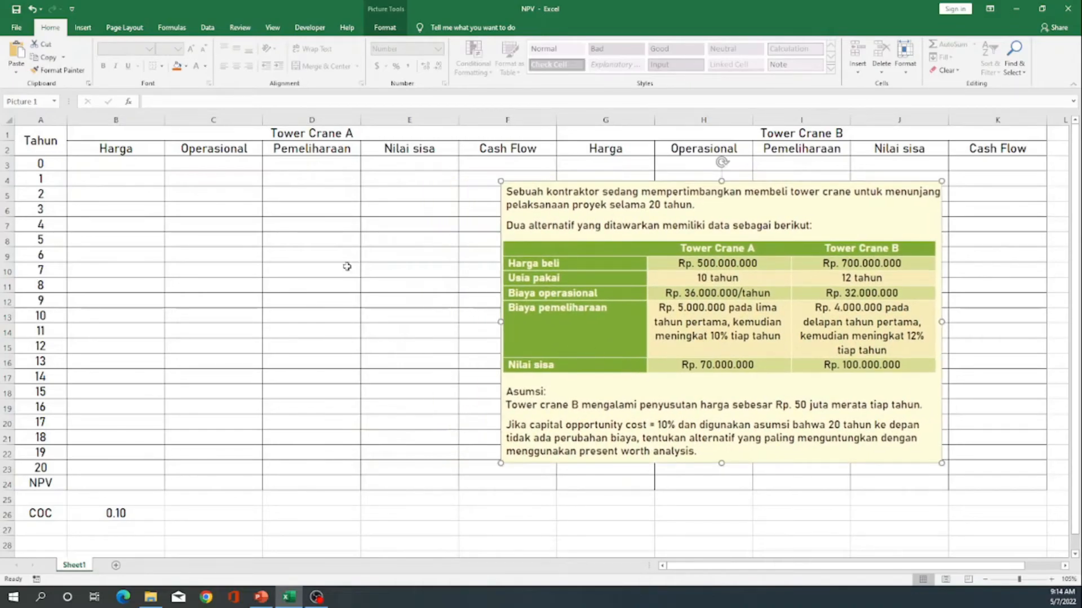
pyautogui.click(151, 167)
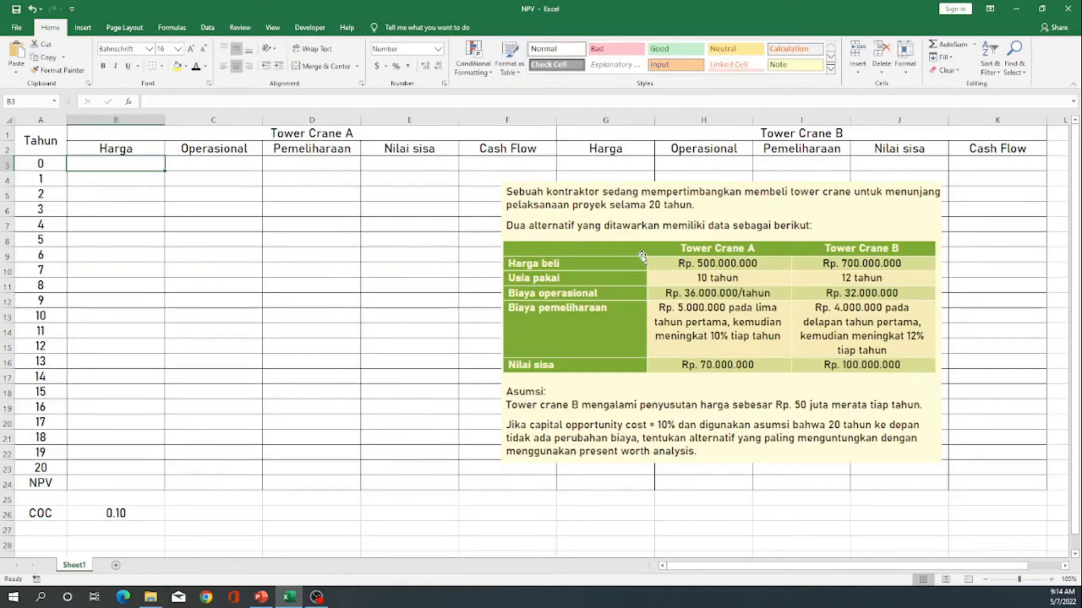
pyautogui.write('-500')
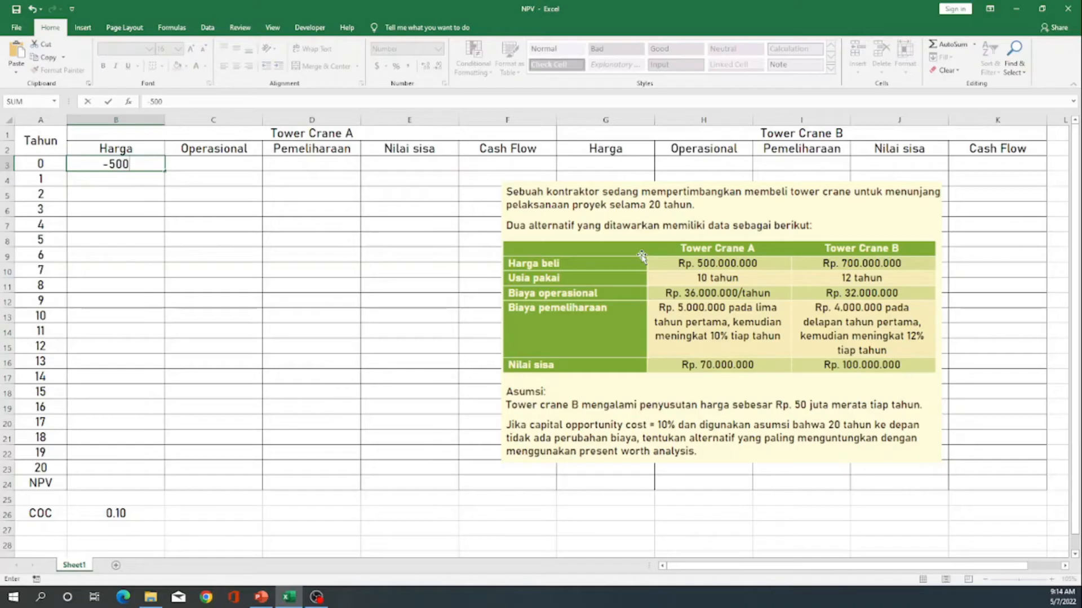
pyautogui.write('000000')
pyautogui.press('Return')
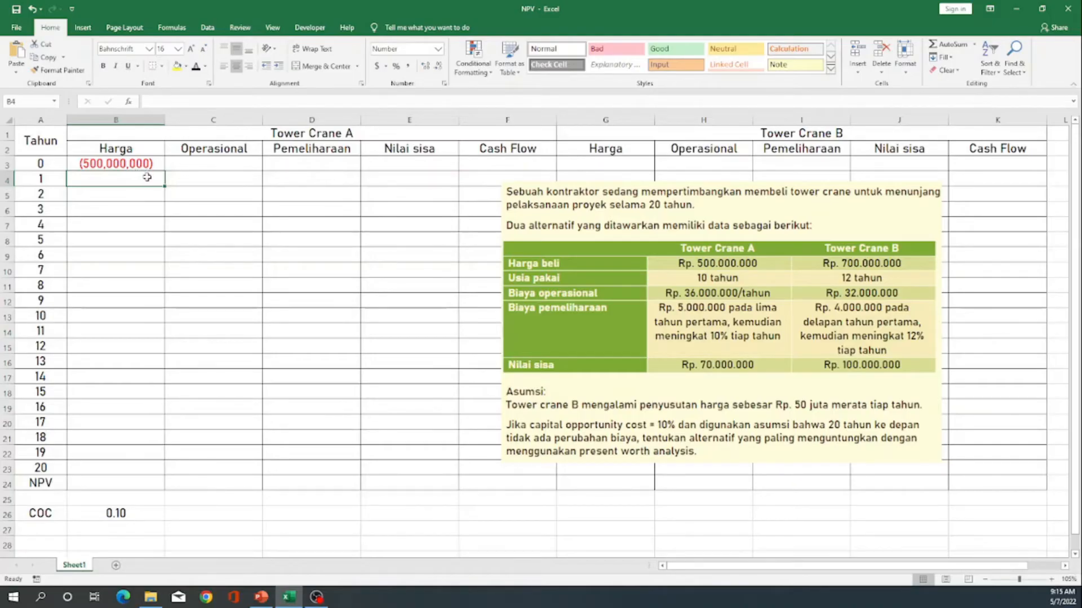
# - Fill Tower Crane A's Operasional cells for years 1 to 10 with -36000000
pyautogui.click(195, 182)
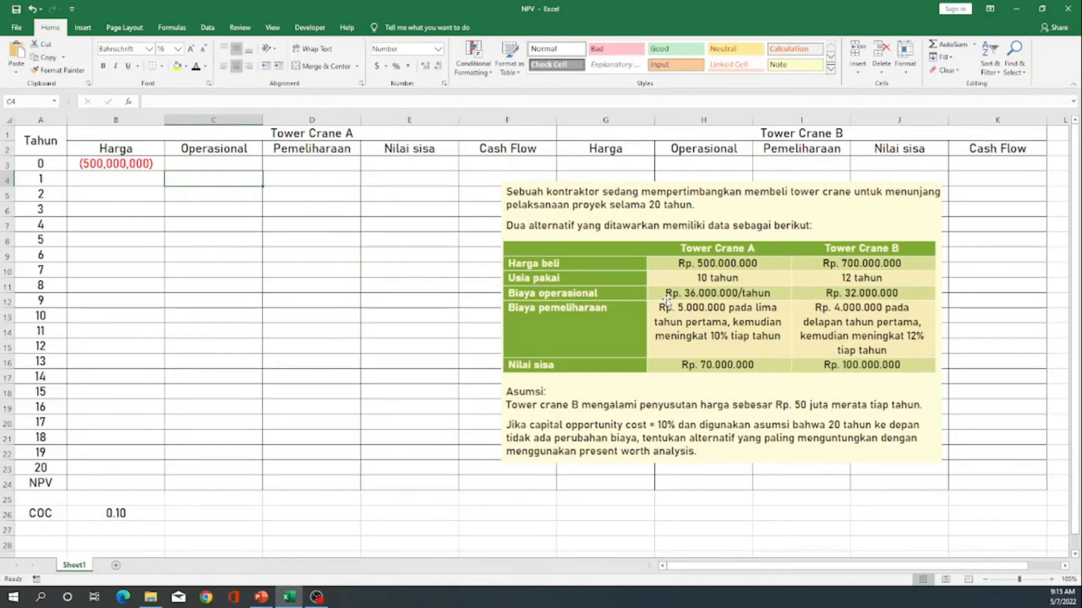
pyautogui.hotkey('shift', 'Down')
pyautogui.hotkey('shift', 'Down')
pyautogui.hotkey('shift', 'Down')
pyautogui.hotkey('shift', 'Down')
pyautogui.hotkey('shift', 'Down')
pyautogui.hotkey('shift', 'Down')
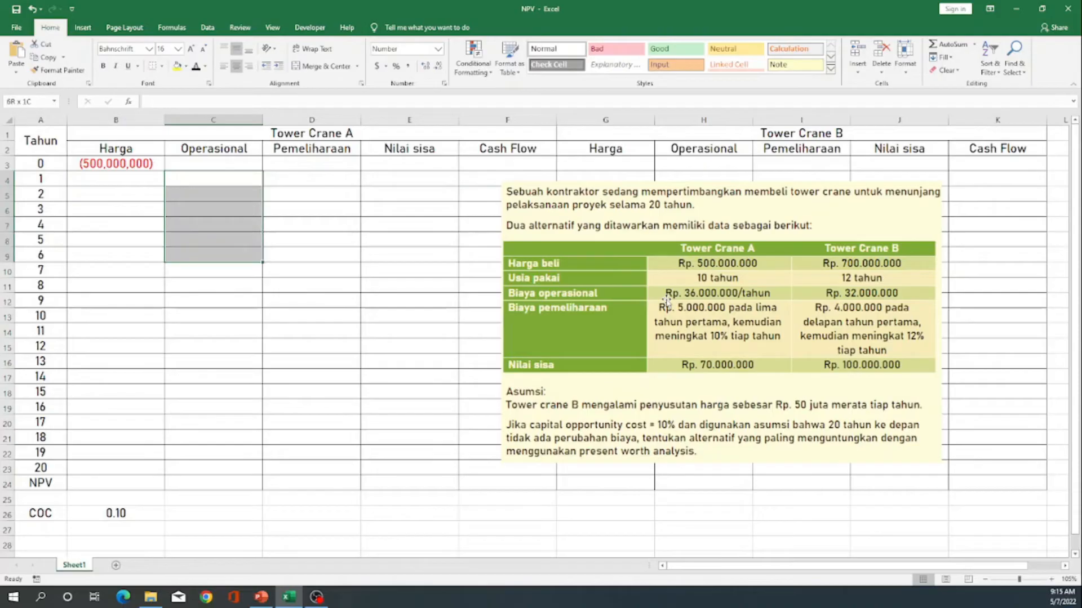
pyautogui.hotkey('shift', 'Down')
pyautogui.hotkey('shift', 'Down')
pyautogui.hotkey('shift', 'Down')
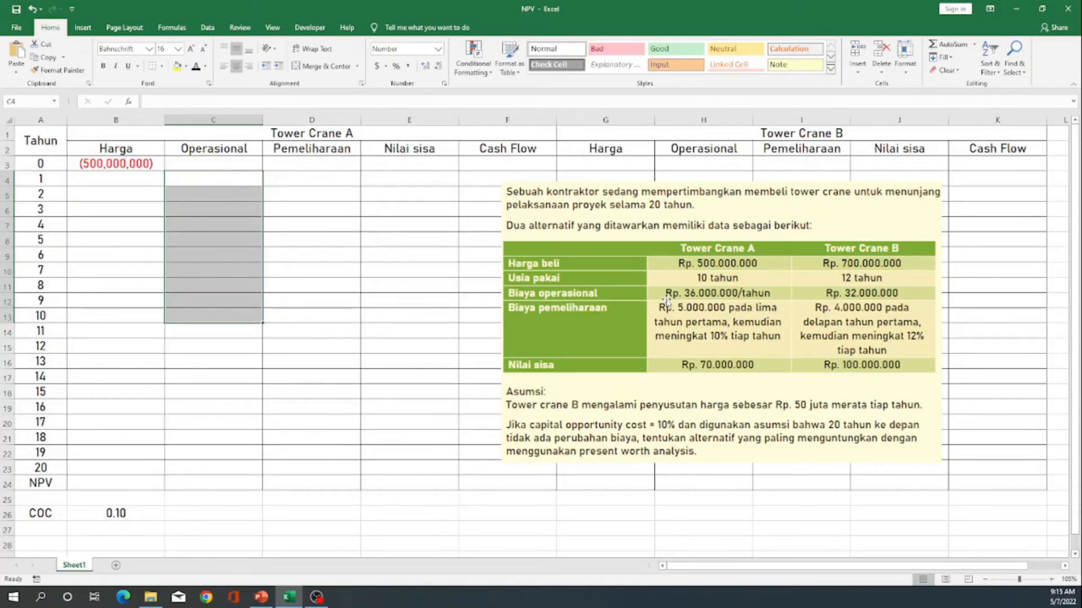
pyautogui.write('-3')
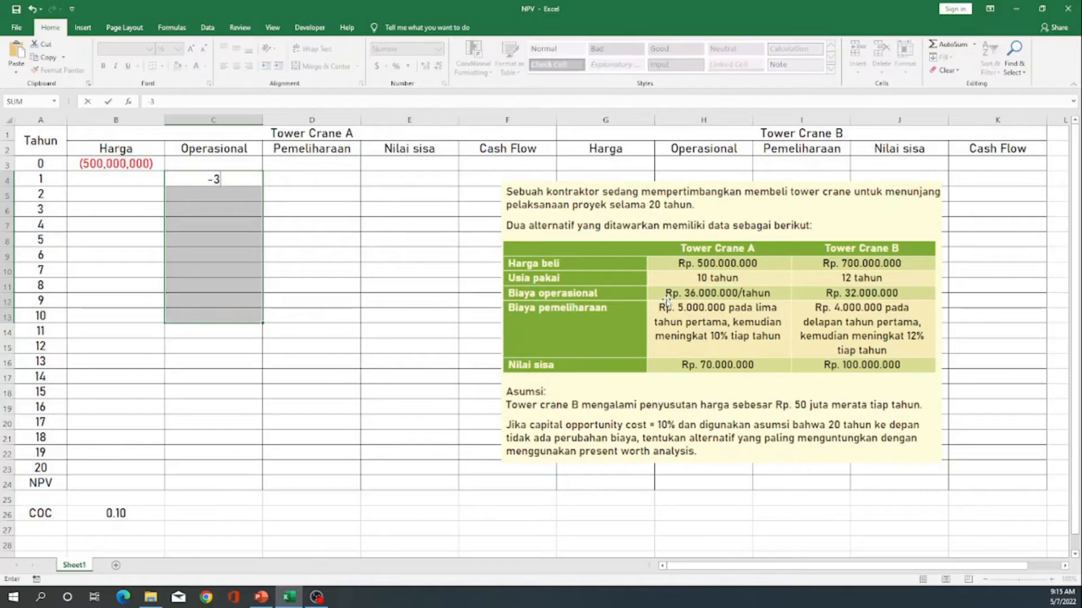
pyautogui.write('6000000')
pyautogui.hotkey('ctrl', 'Return')
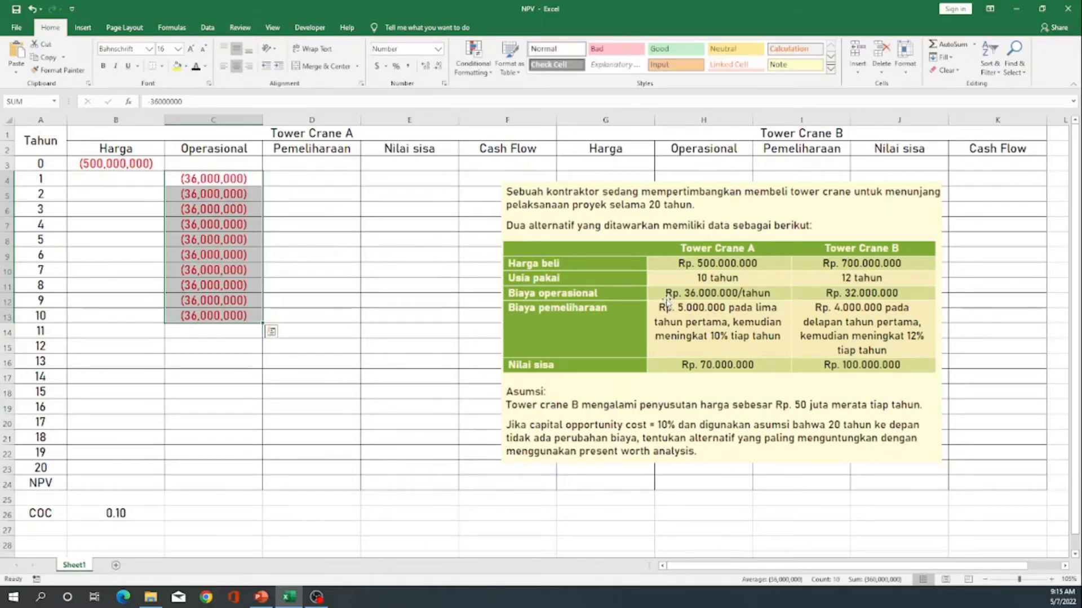
# - Enter -5000000 as Tower Crane A's Pemeliharaan for year 1 and copy it to years 2 through 5
pyautogui.press('Right')
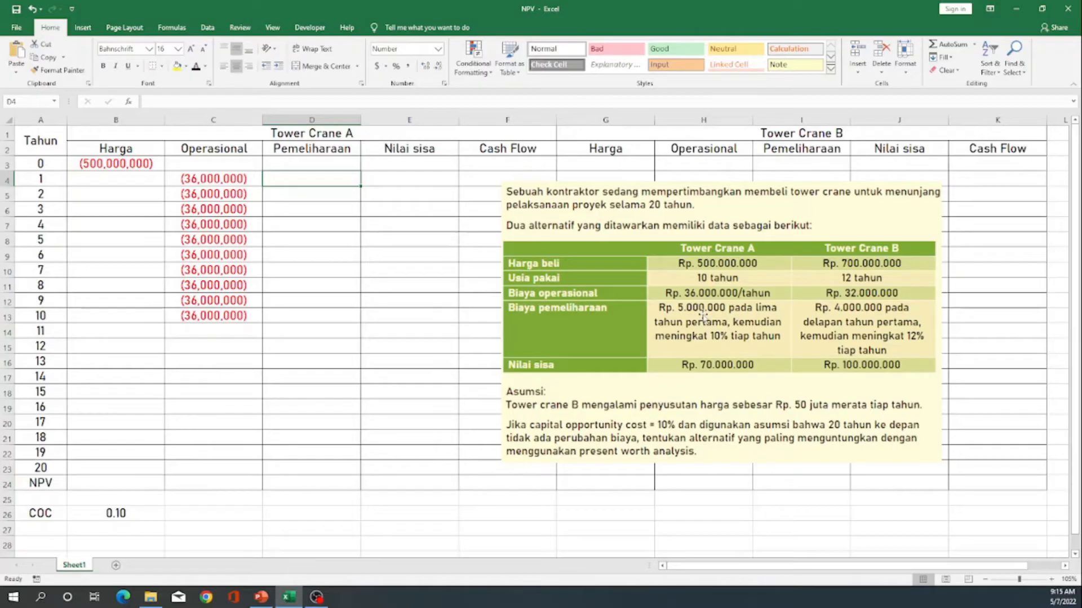
pyautogui.write('-5000')
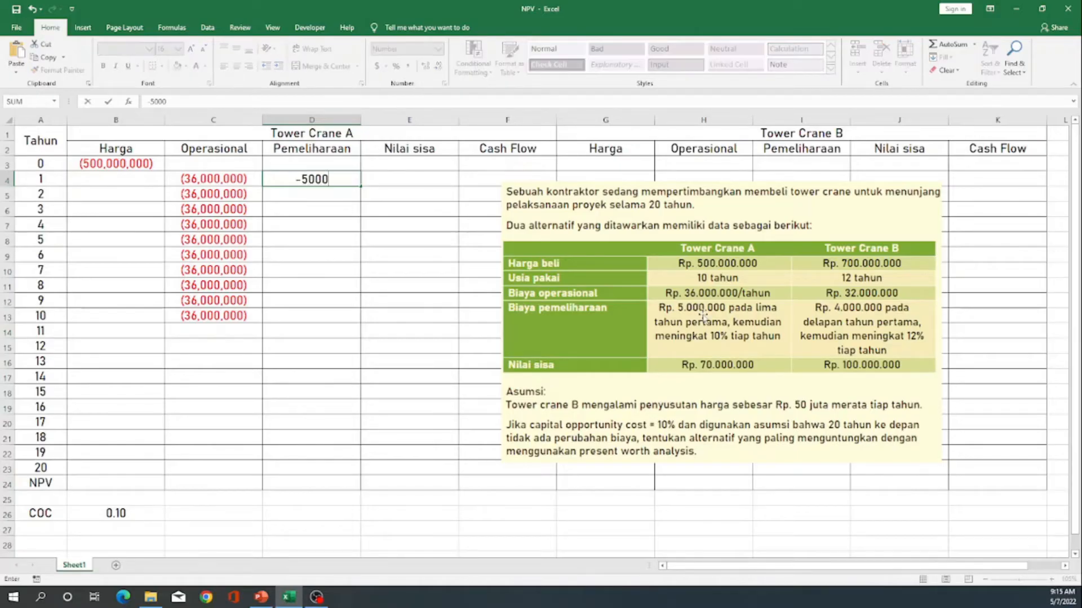
pyautogui.write('000')
pyautogui.press('Return')
pyautogui.press('Up')
pyautogui.hotkey('ctrl', 'c')
pyautogui.press('Down')
pyautogui.hotkey('ctrl', 'v')
pyautogui.press('Down')
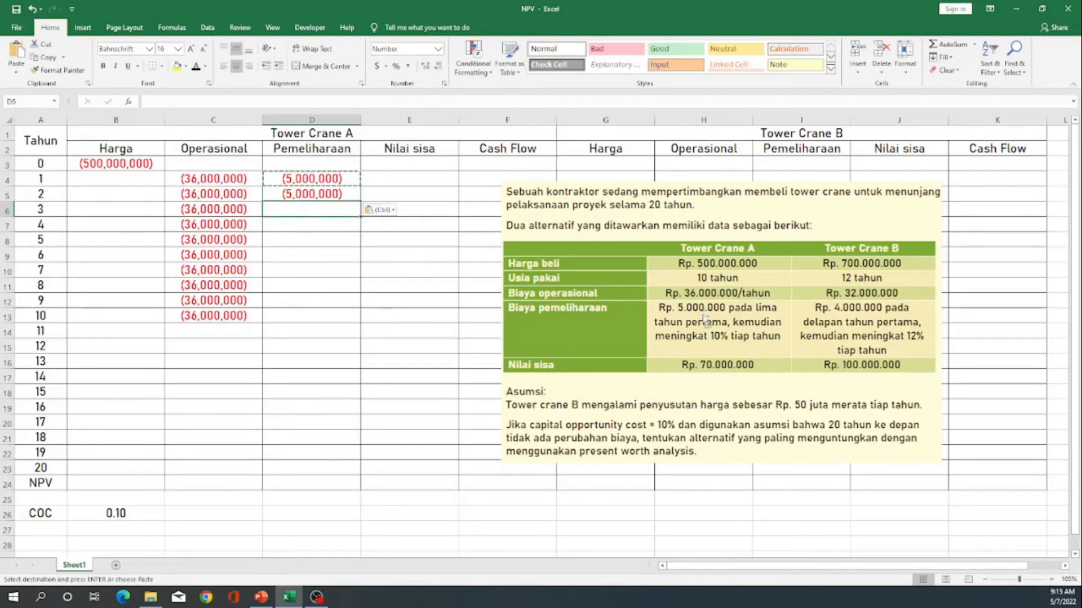
pyautogui.hotkey('ctrl', 'v')
pyautogui.press('Down')
pyautogui.hotkey('ctrl', 'v')
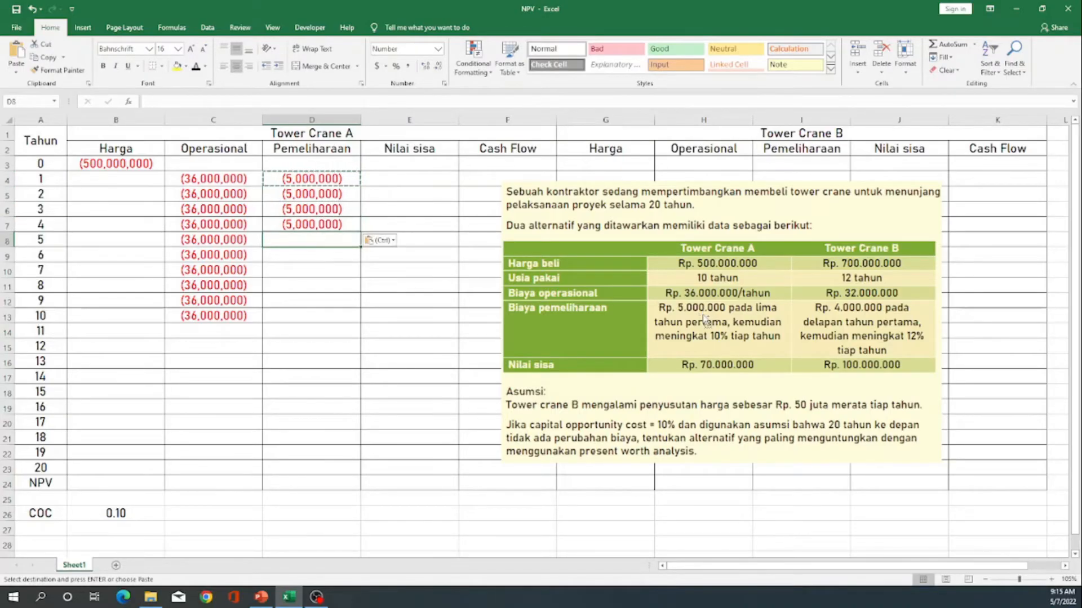
pyautogui.press('Down')
pyautogui.hotkey('ctrl', 'v')
pyautogui.press('Down')
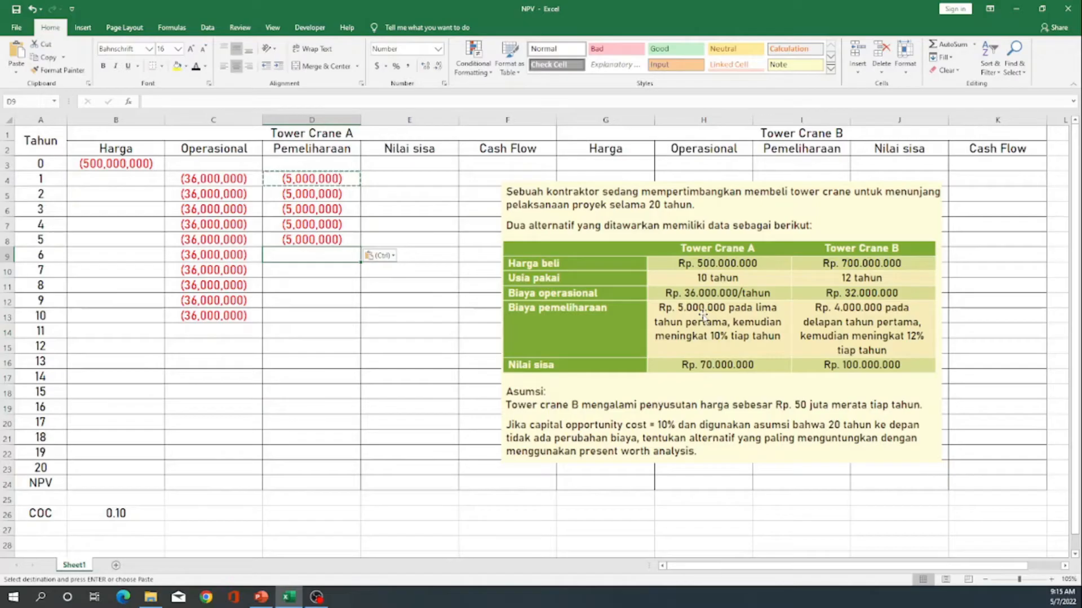
# - Calculate Tower Crane A's Pemeliharaan for year 6 with =D8*1.1 and copy the formula to years 7 through 10
pyautogui.write('=')
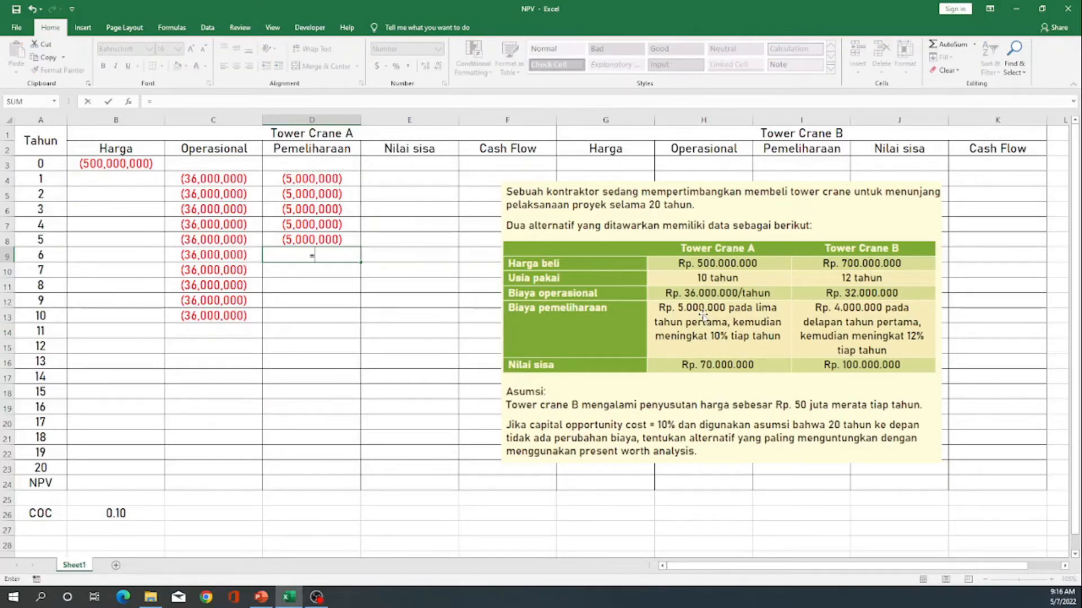
pyautogui.press('Up')
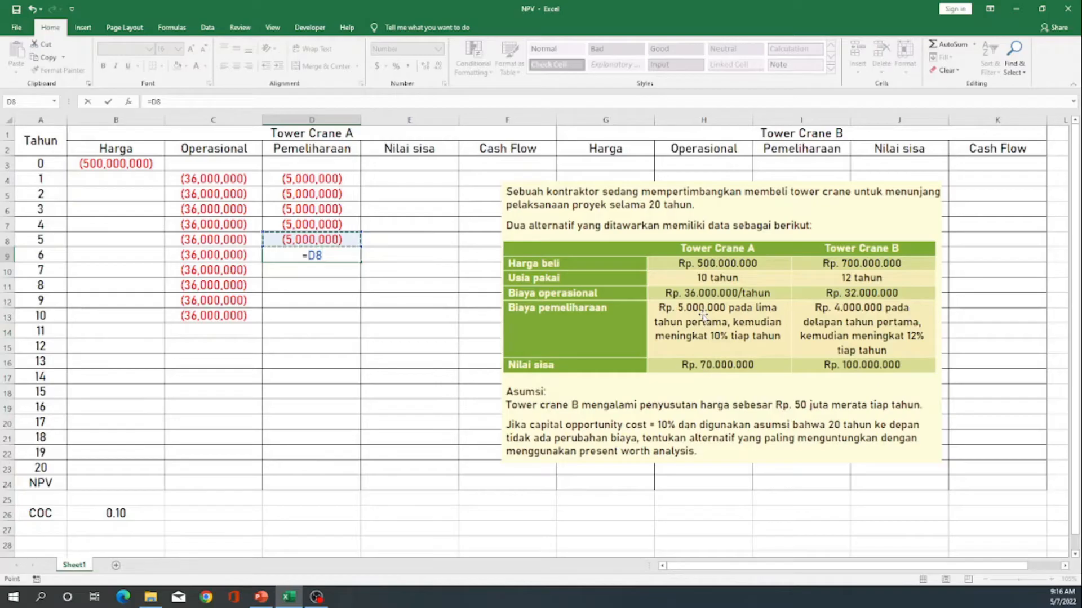
pyautogui.write('*1.1')
pyautogui.press('Return')
pyautogui.press('Up')
pyautogui.hotkey('ctrl', 'c')
pyautogui.press('Down')
pyautogui.hotkey('ctrl', 'v')
pyautogui.press('Down')
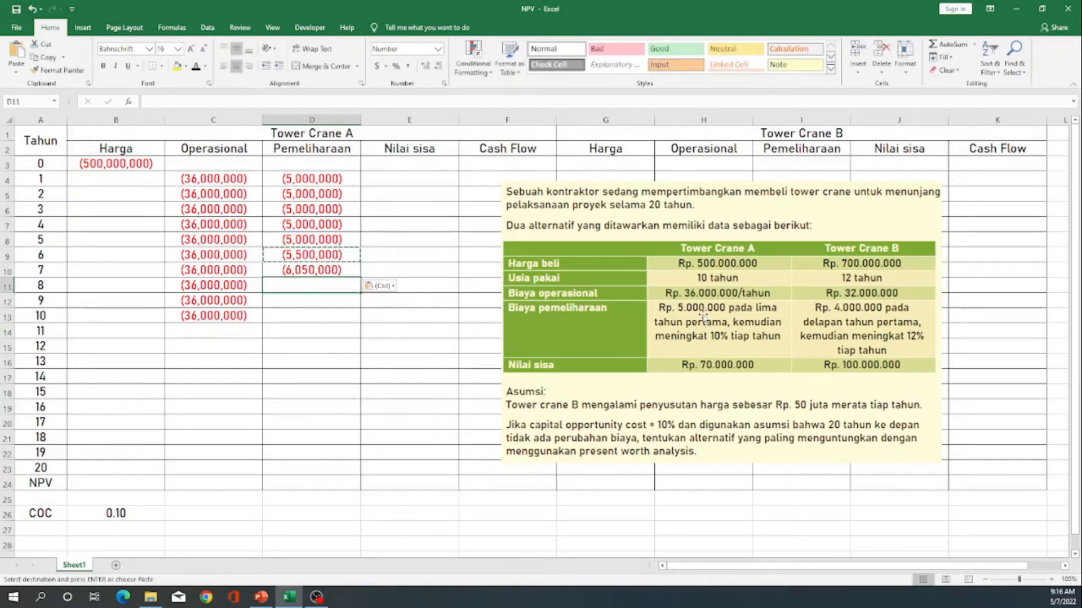
pyautogui.hotkey('ctrl', 'v')
pyautogui.press('Down')
pyautogui.hotkey('ctrl', 'v')
pyautogui.press('Down')
pyautogui.hotkey('ctrl', 'v')
# - Enter 70000000 as Tower Crane A's Nilai sisa for year 10
pyautogui.press('Right')
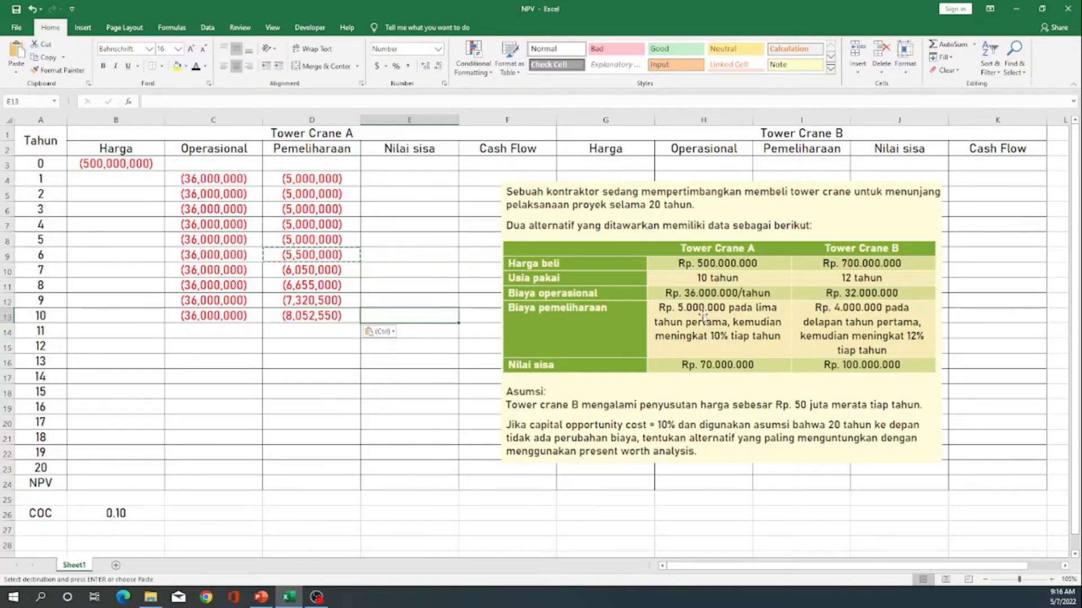
pyautogui.write('70')
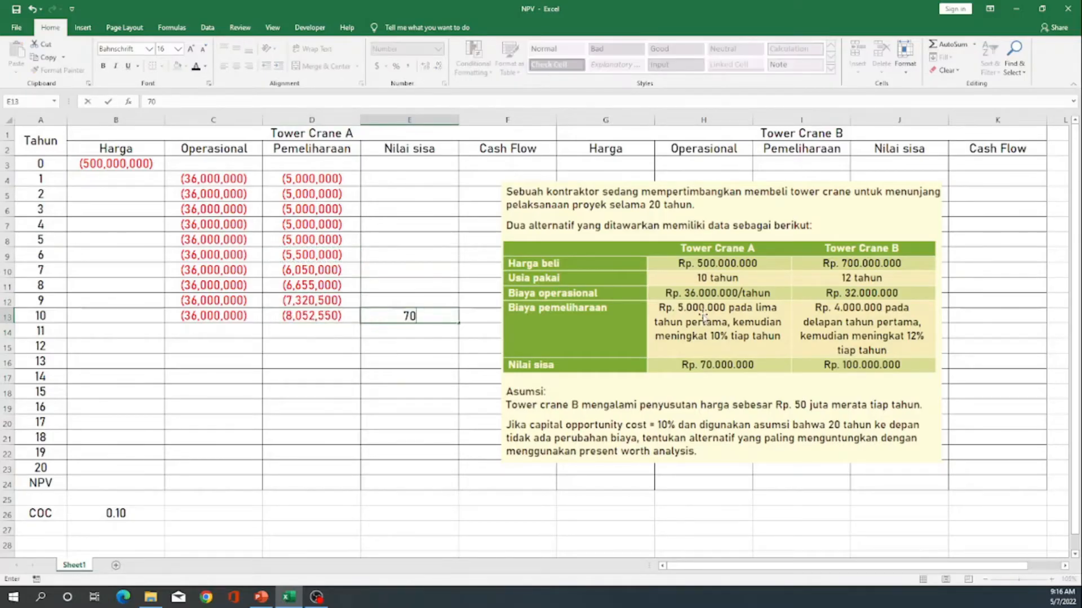
pyautogui.write('000000')
pyautogui.press('Return')
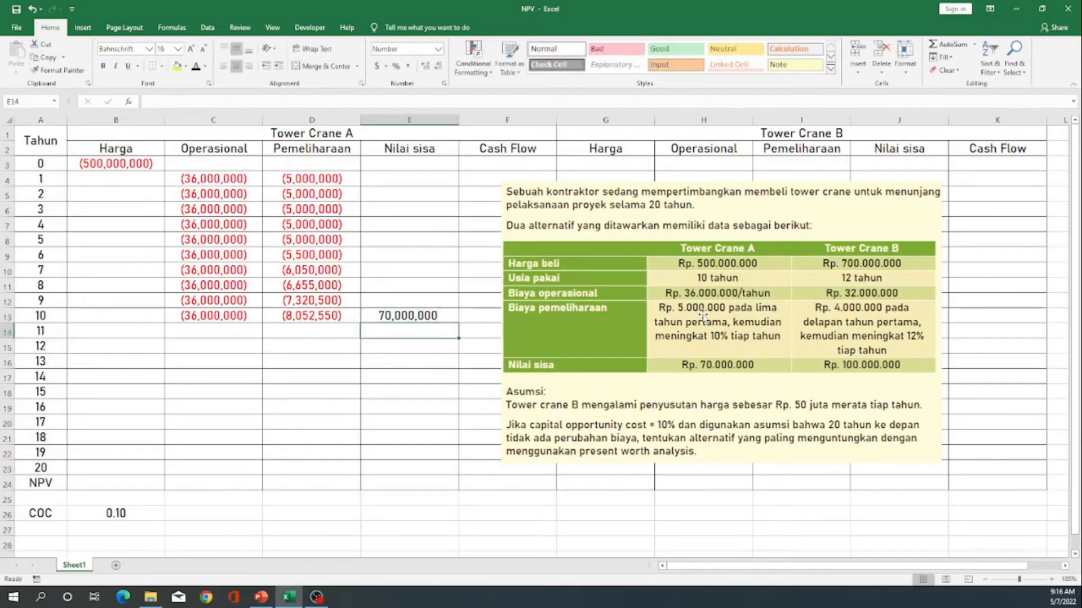
pyautogui.press('Up')
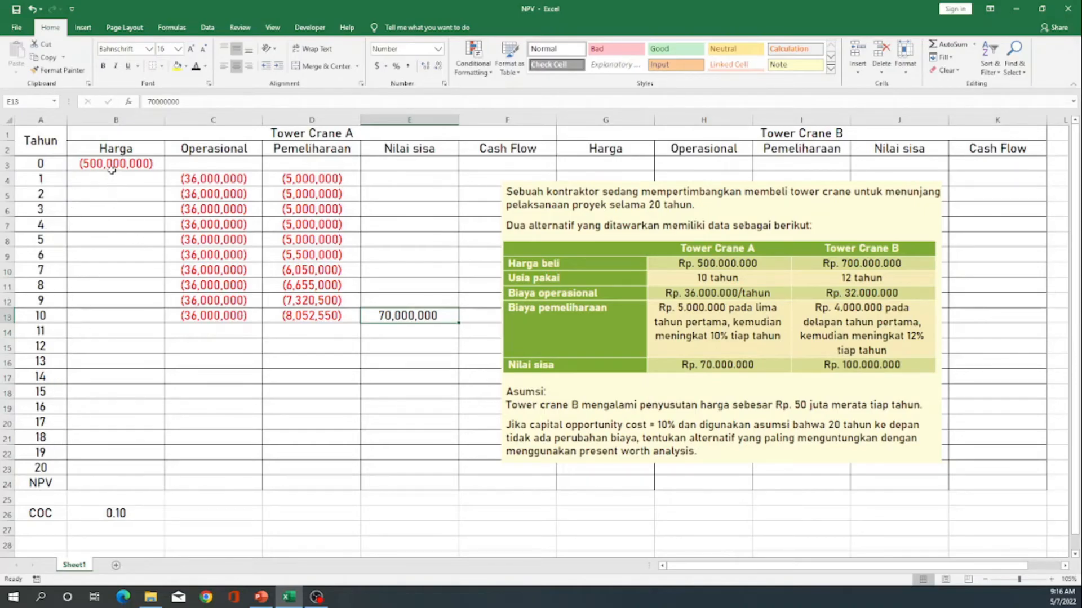
# - Enter the repeat purchase of Tower Crane A as -500000000 in the Harga cell for year 10
pyautogui.click(134, 317)
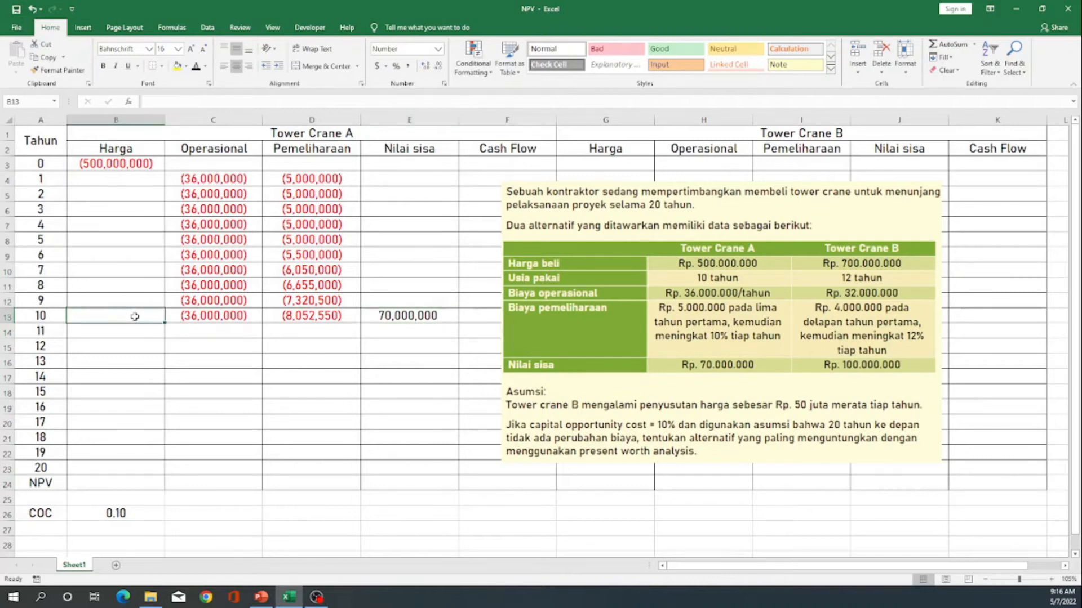
pyautogui.write('500')
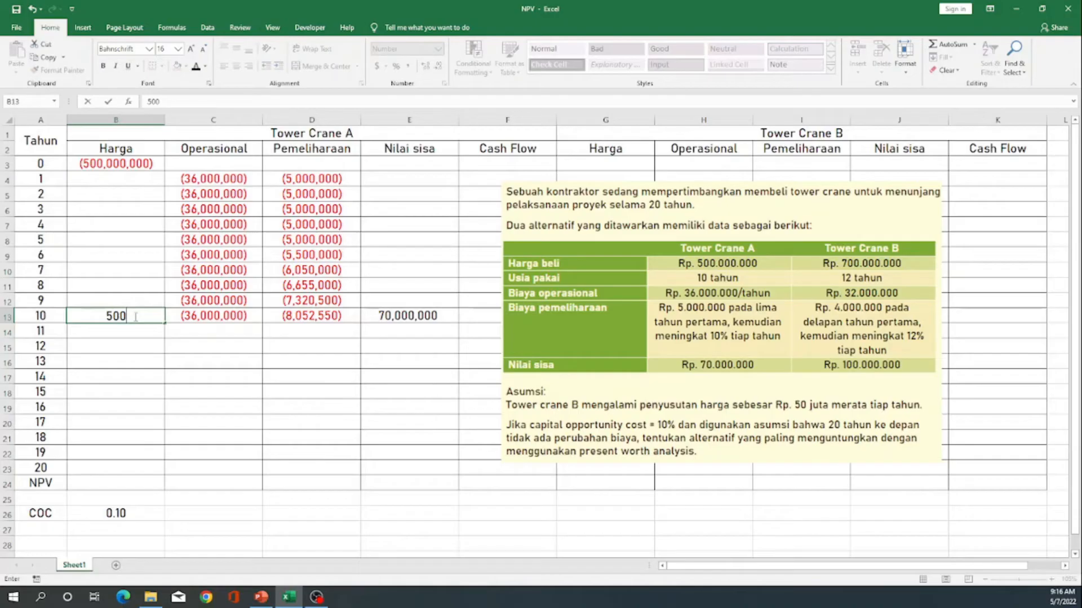
pyautogui.write('000000')
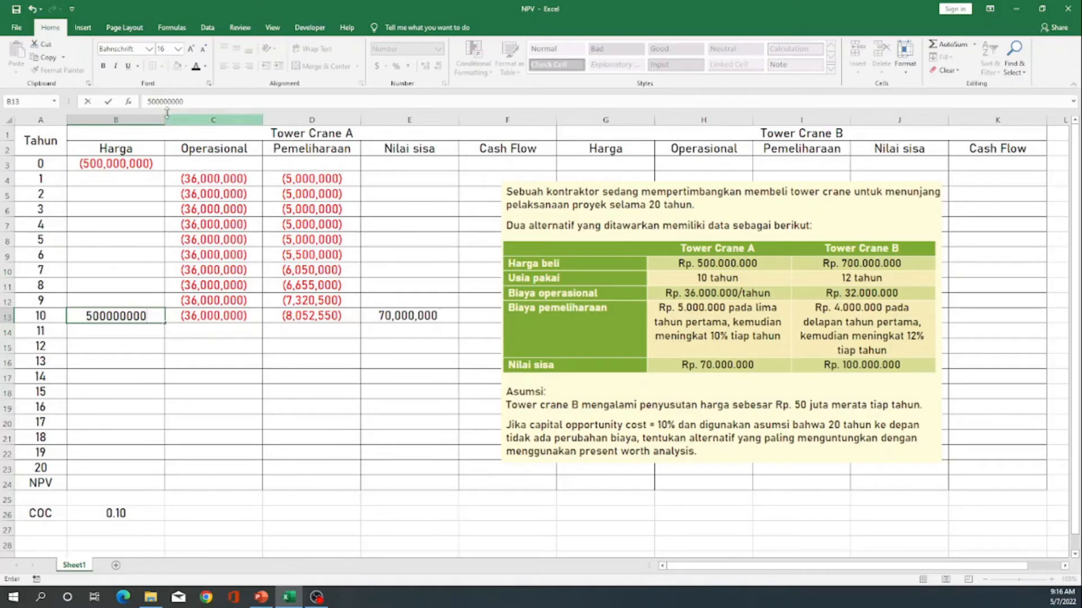
pyautogui.click(147, 104)
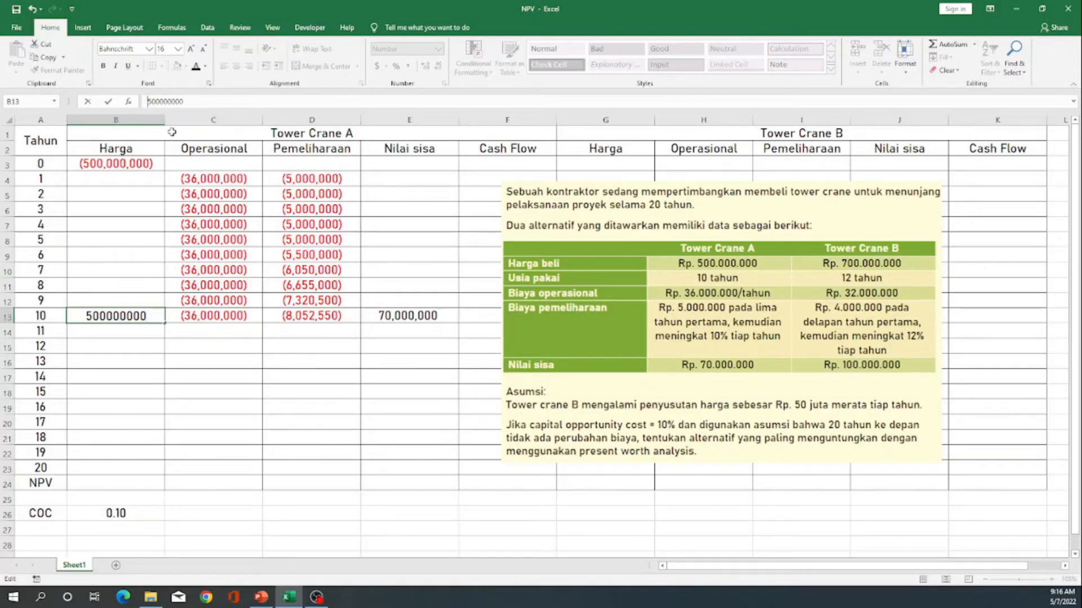
pyautogui.write('-')
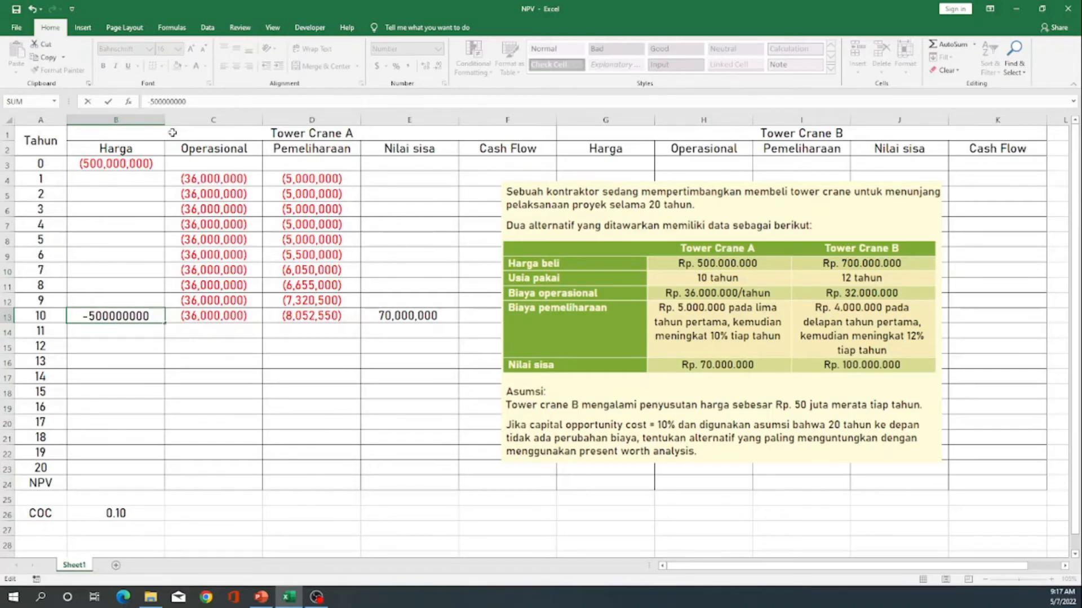
pyautogui.press('Return')
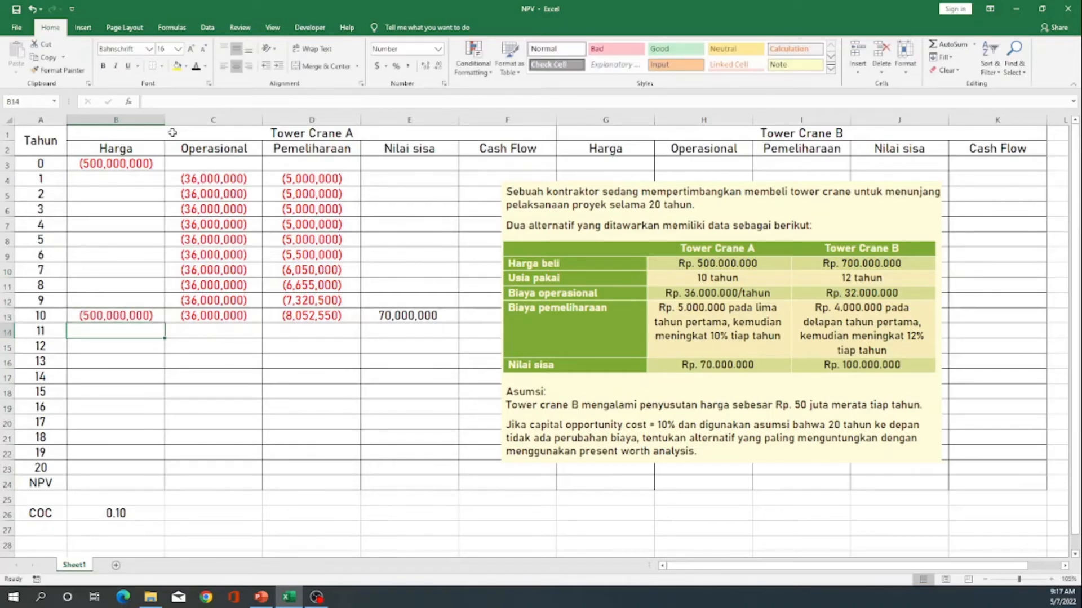
pyautogui.press('Up')
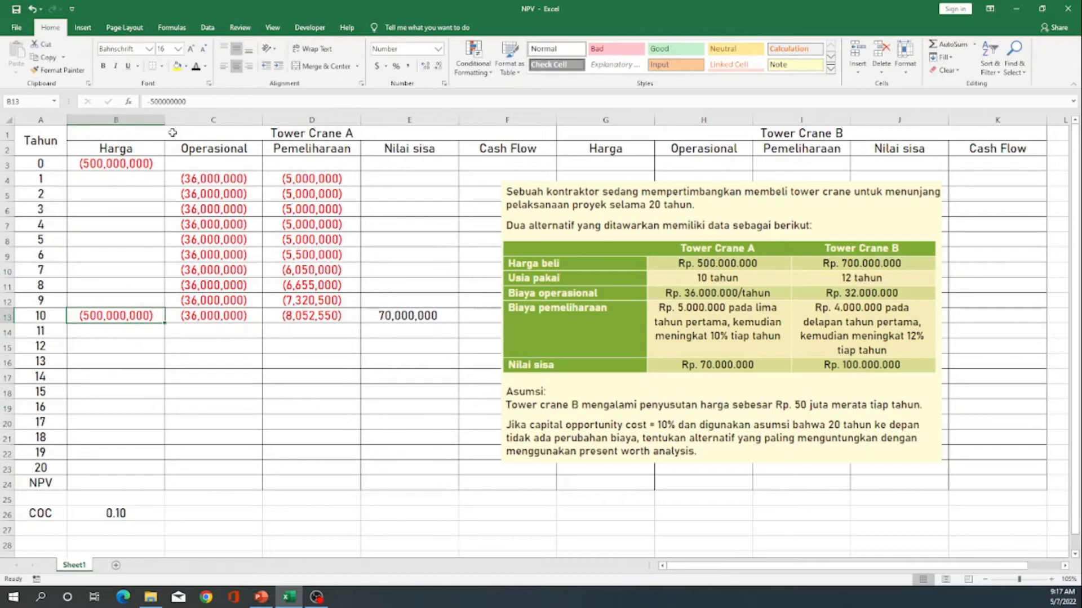
# - Copy Tower Crane A's Operasional, Pemeliharaan and Nilai sisa values for years 1 to 10 into years 11 to 20
pyautogui.press('Right')
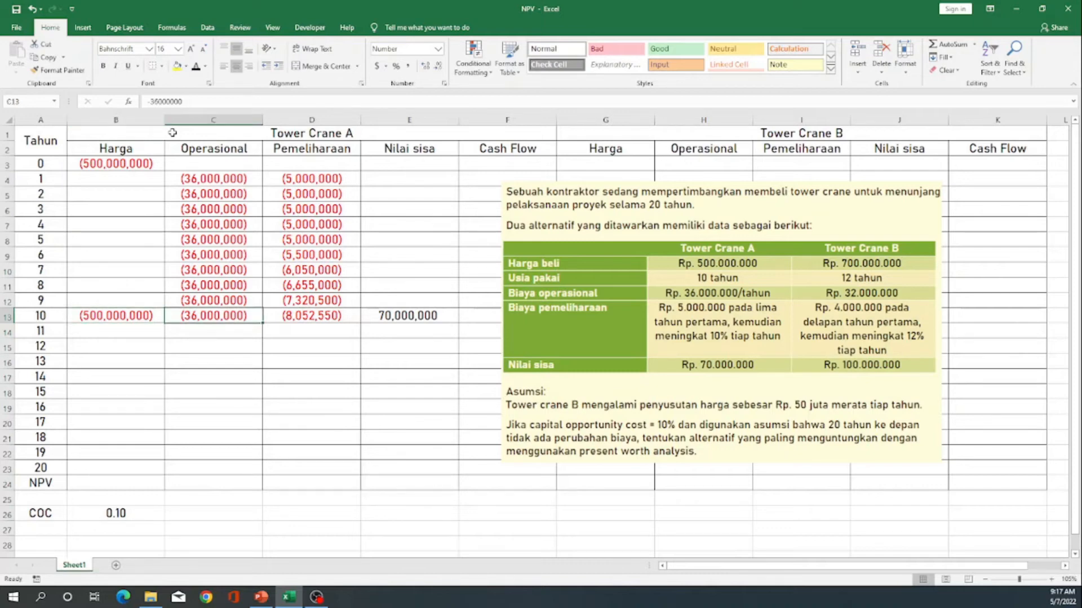
pyautogui.click(227, 178)
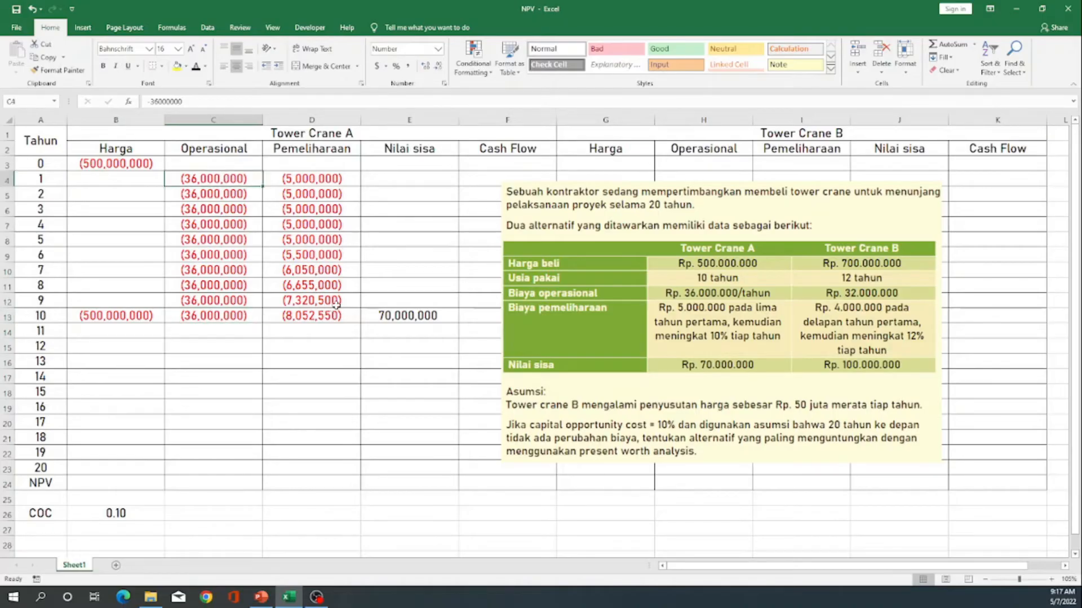
pyautogui.keyDown('shift'); pyautogui.click(385, 322); pyautogui.keyUp('shift')
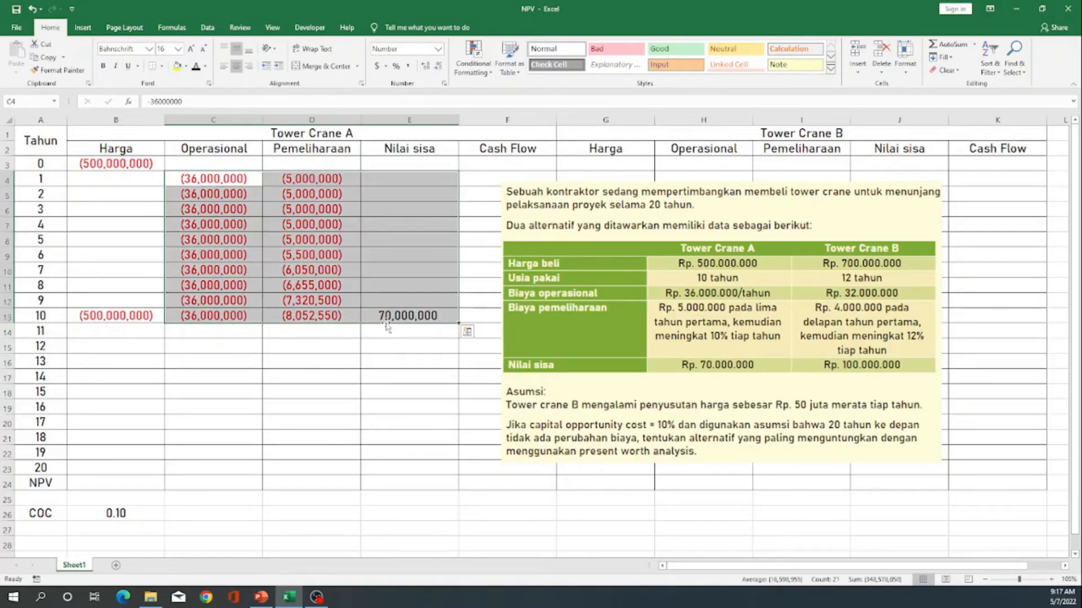
pyautogui.hotkey('ctrl', 'c')
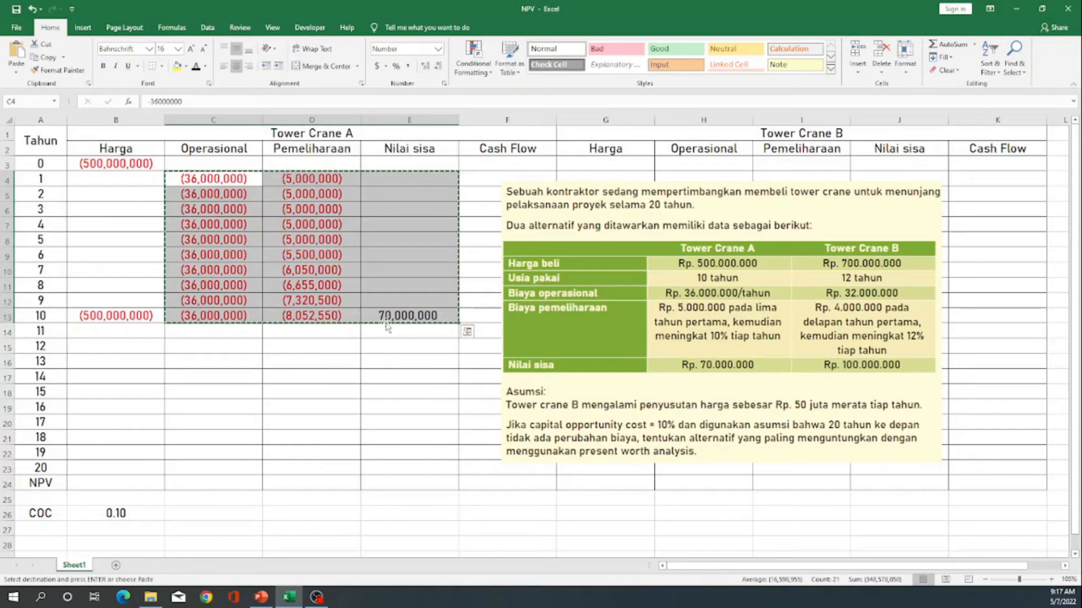
pyautogui.click(215, 333)
pyautogui.hotkey('ctrl', 'v')
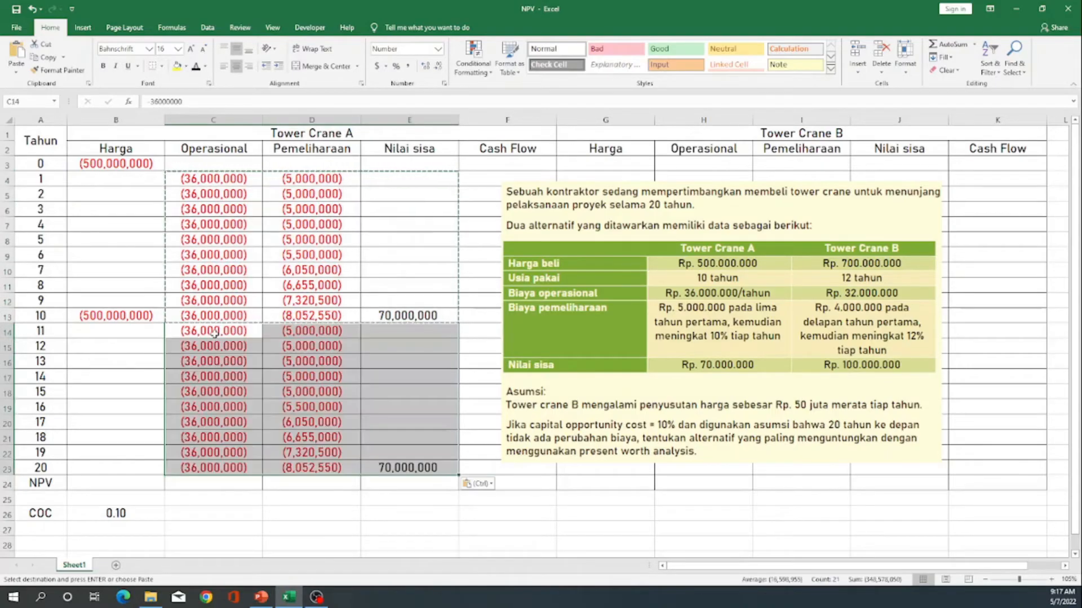
# - Move the problem statement picture over the Tower Crane A table so the Tower Crane B columns are uncovered
pyautogui.press('Right')
pyautogui.press('Right')
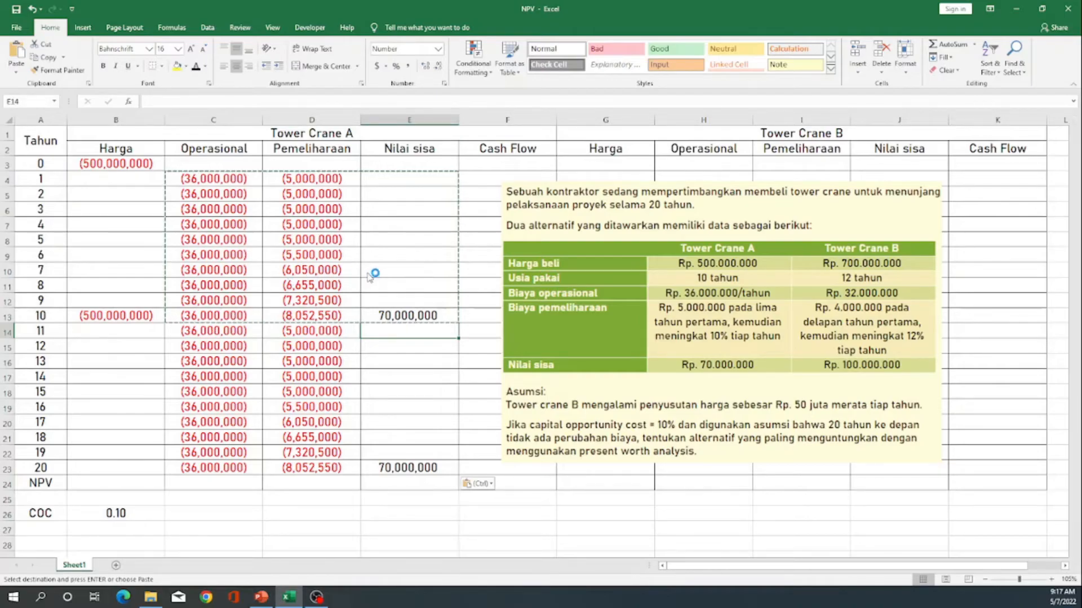
pyautogui.click(728, 243)
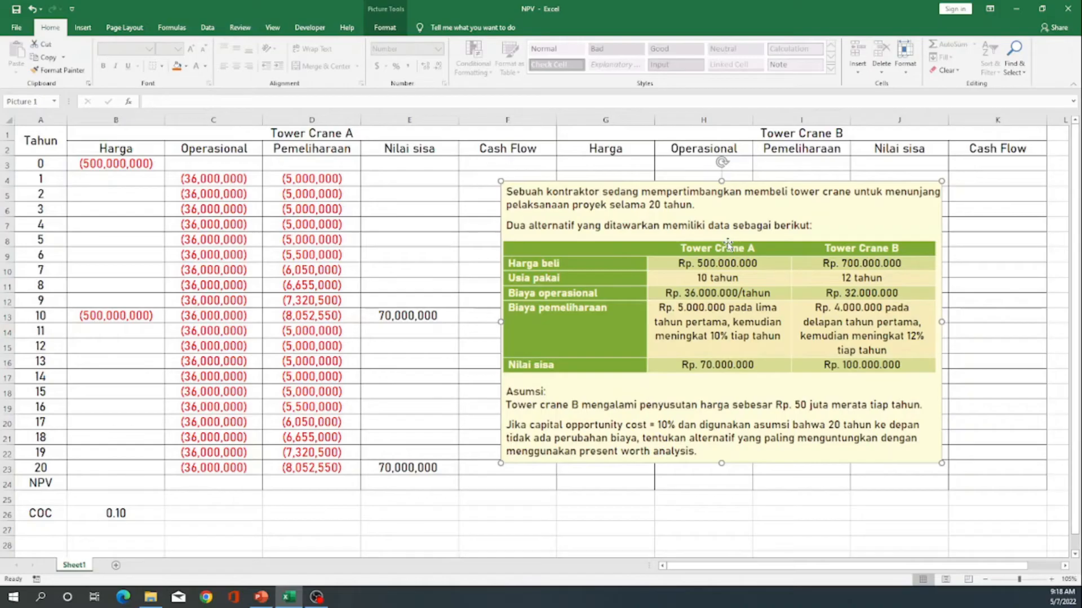
pyautogui.doubleClick(728, 244)
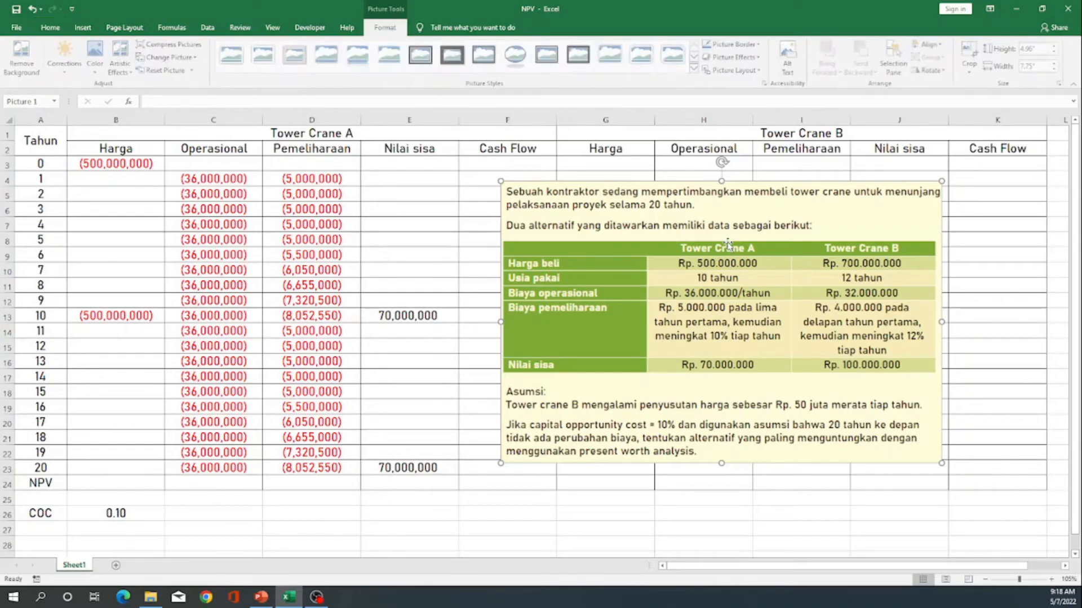
pyautogui.moveTo(728, 244); pyautogui.dragTo(328, 235)
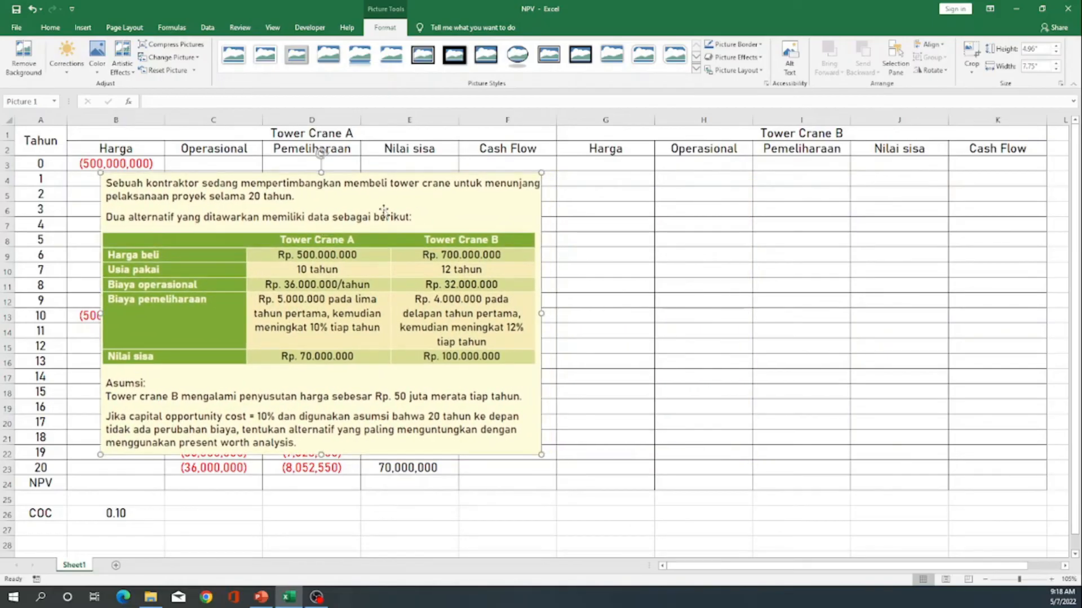
# - Enter Tower Crane B's purchase price as -700000000 in the Harga cell for year 0
pyautogui.click(594, 169)
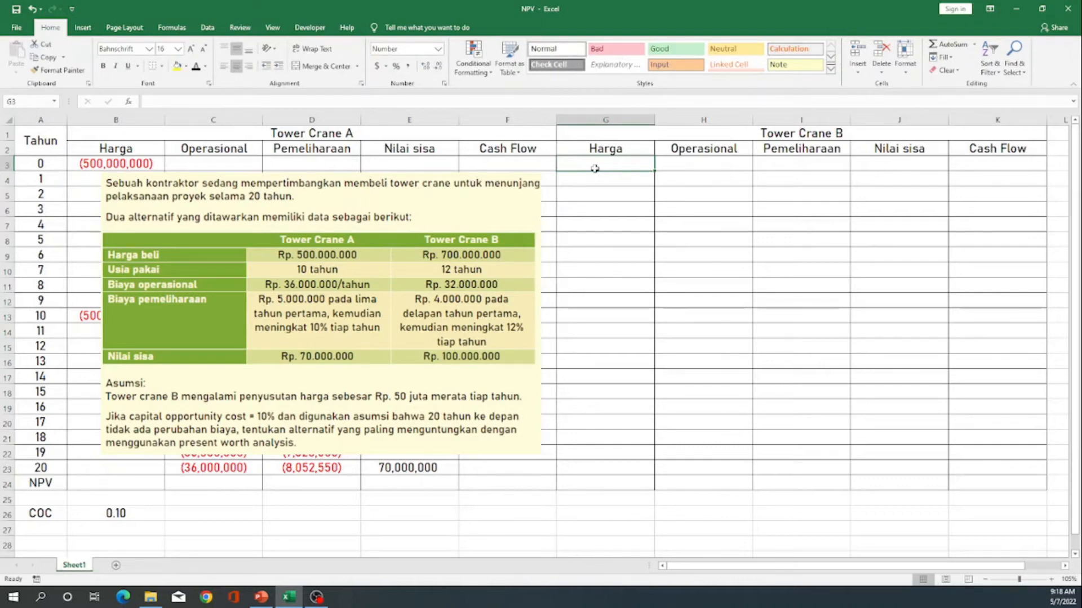
pyautogui.write('-700000000')
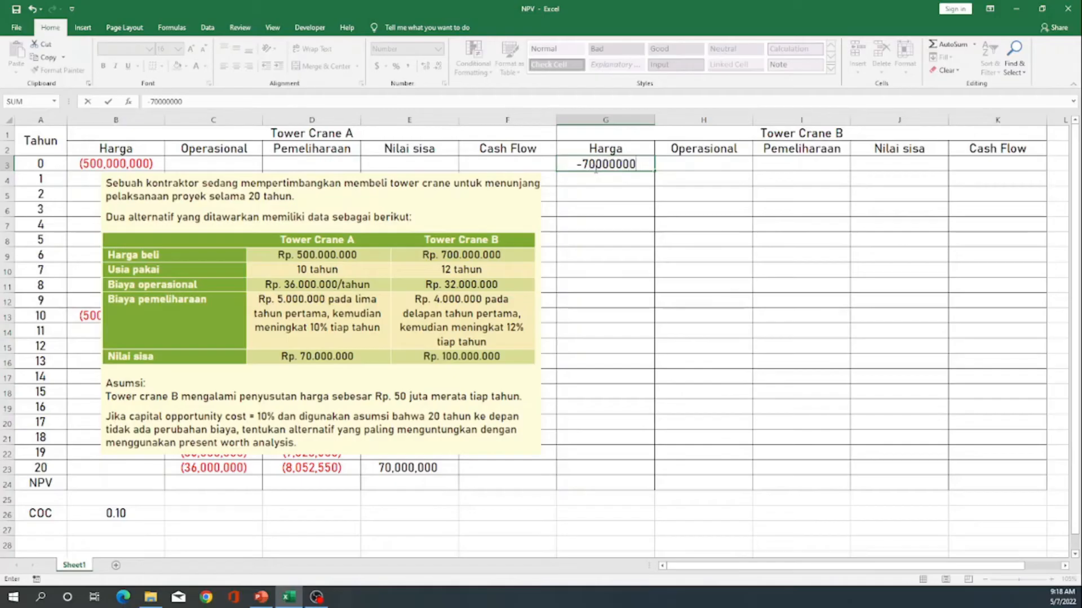
pyautogui.press('Return')
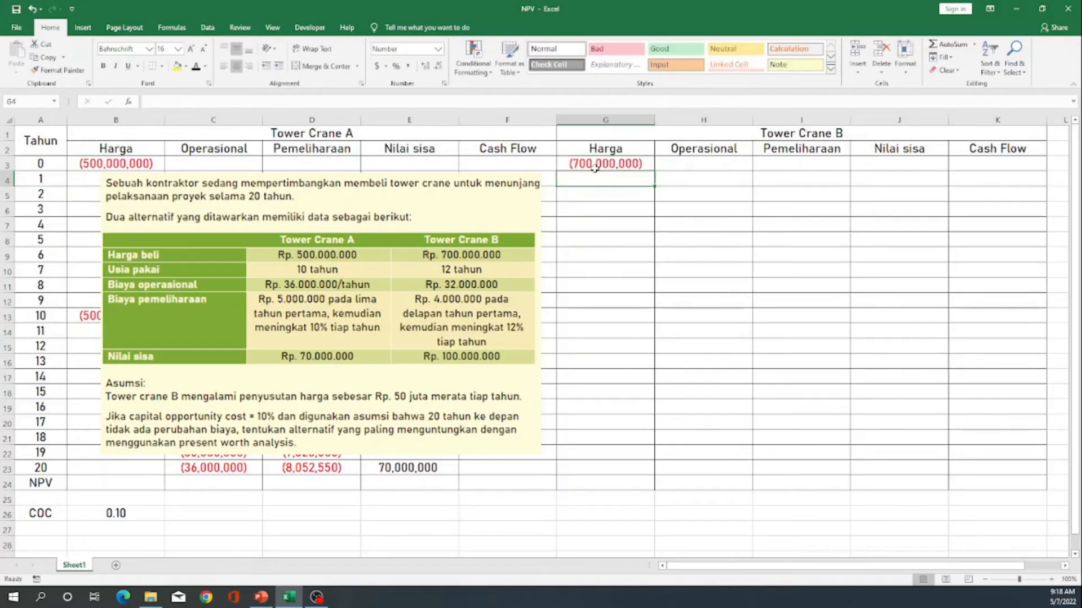
# - Fill Tower Crane B's Operasional cells for years 1 to 12 with -32000000
pyautogui.click(719, 179)
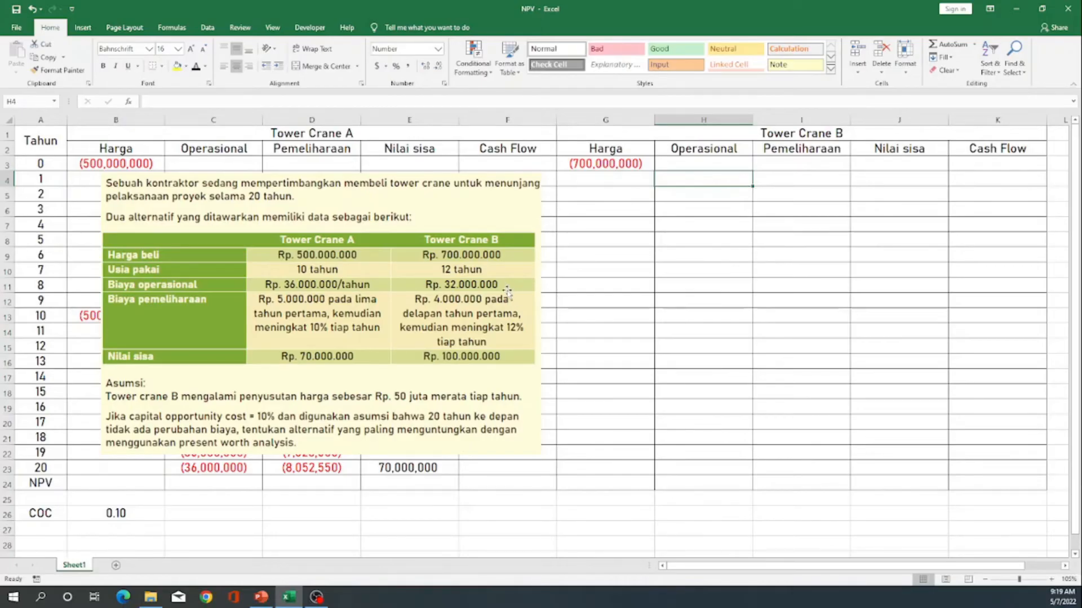
pyautogui.hotkey('shift', 'Down')
pyautogui.hotkey('shift', 'Down')
pyautogui.hotkey('shift', 'Down')
pyautogui.hotkey('shift', 'Down')
pyautogui.hotkey('shift', 'Down')
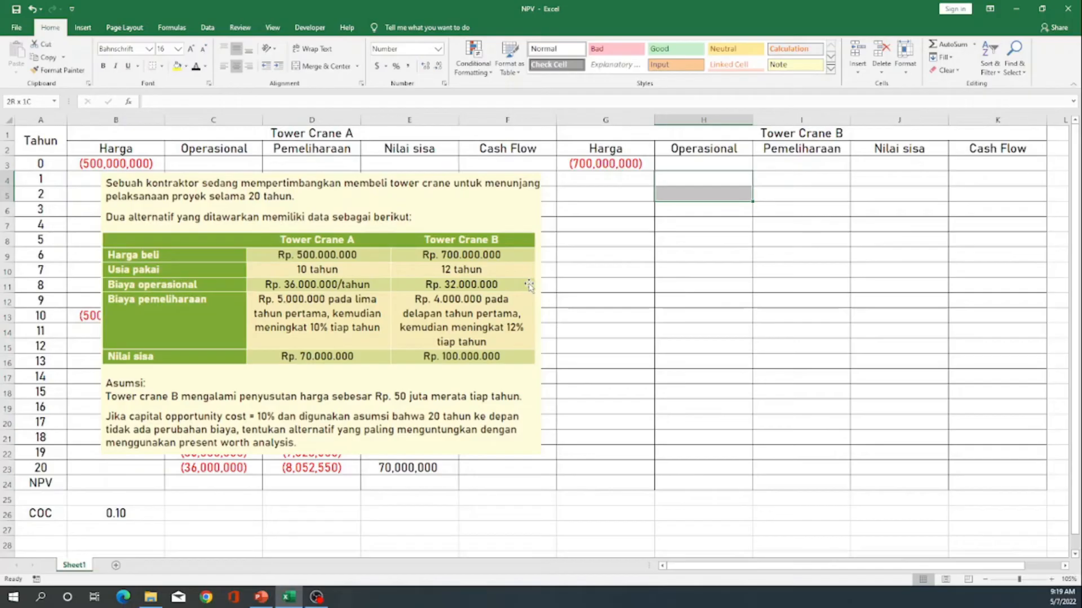
pyautogui.hotkey('shift', 'Down')
pyautogui.hotkey('shift', 'Down')
pyautogui.hotkey('shift', 'Down')
pyautogui.hotkey('shift', 'Down')
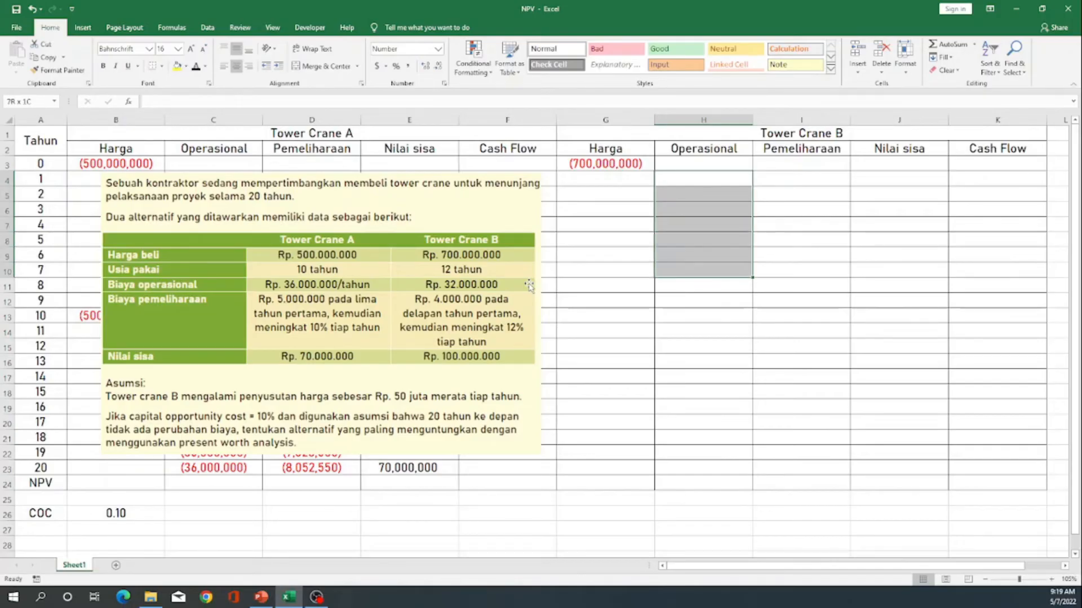
pyautogui.hotkey('shift', 'Down')
pyautogui.hotkey('shift', 'Down')
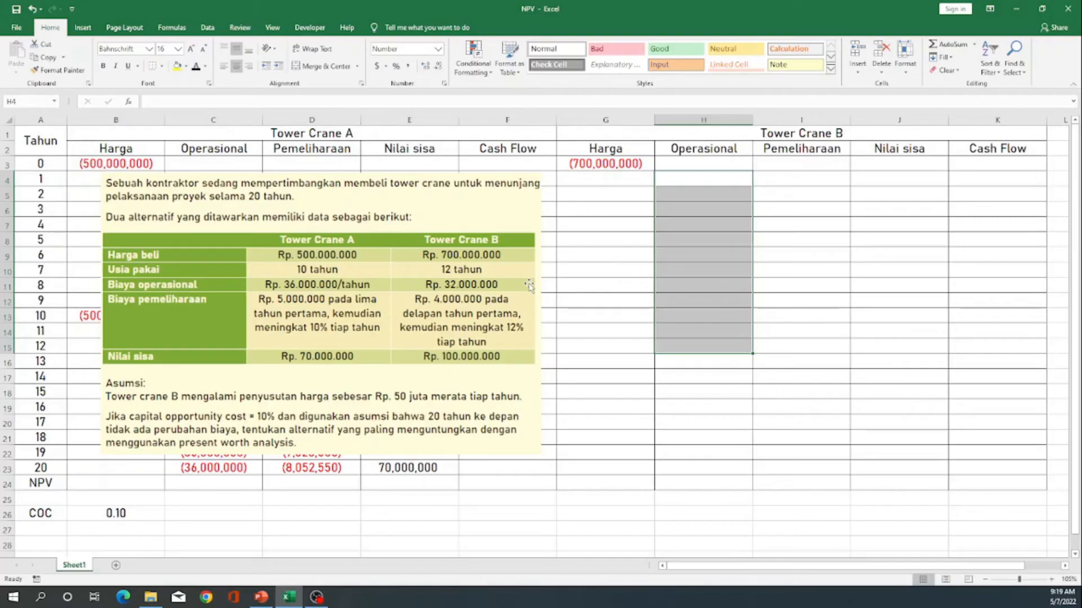
pyautogui.write('-32000000')
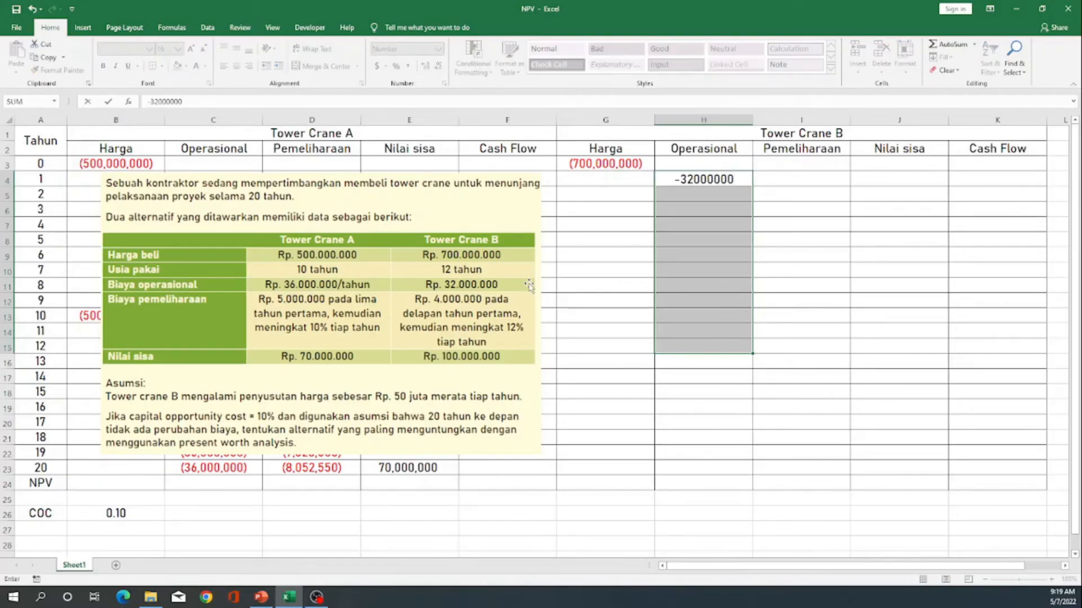
pyautogui.hotkey('ctrl', 'Return')
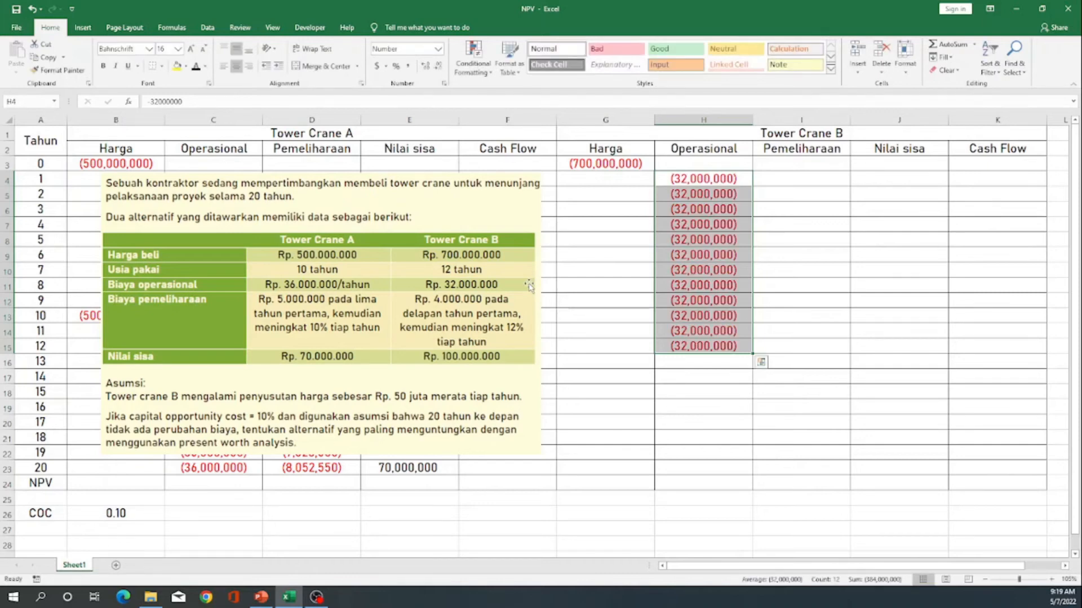
# - Enter -4000000 as Tower Crane B's Pemeliharaan for year 1 and copy it to years 2 through 8
pyautogui.press('Right')
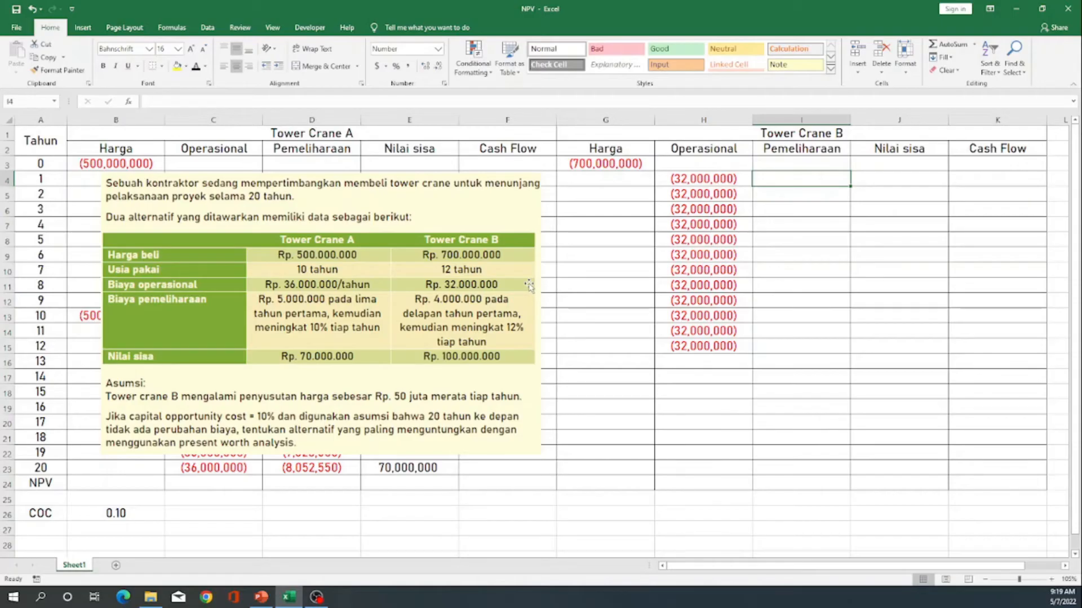
pyautogui.write('-4000000')
pyautogui.press('Return')
pyautogui.press('Up')
pyautogui.hotkey('ctrl', 'c')
pyautogui.press('Down')
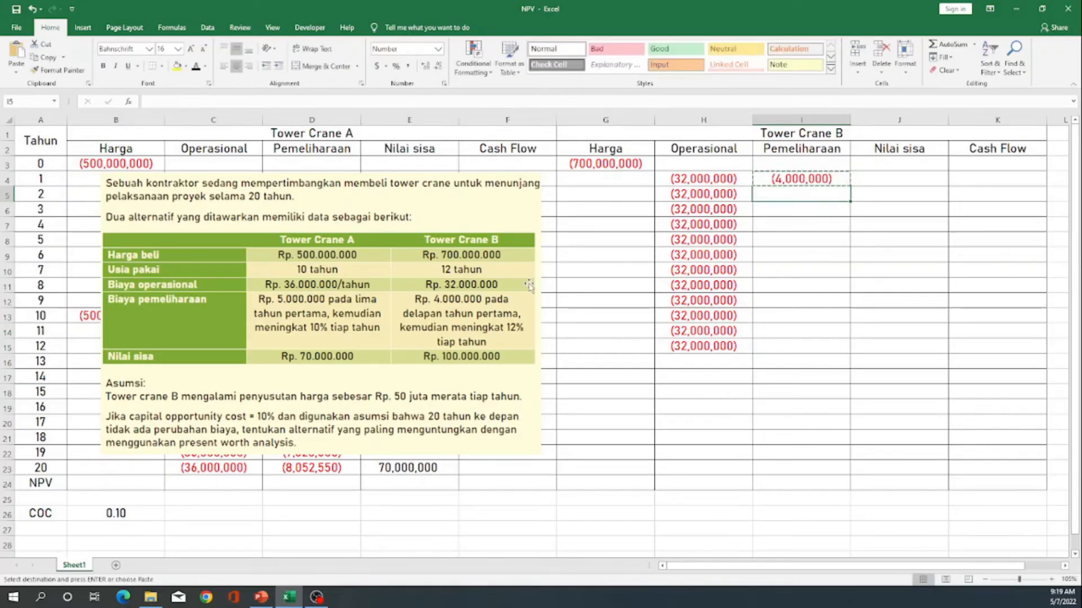
pyautogui.hotkey('ctrl', 'v')
pyautogui.press('Down')
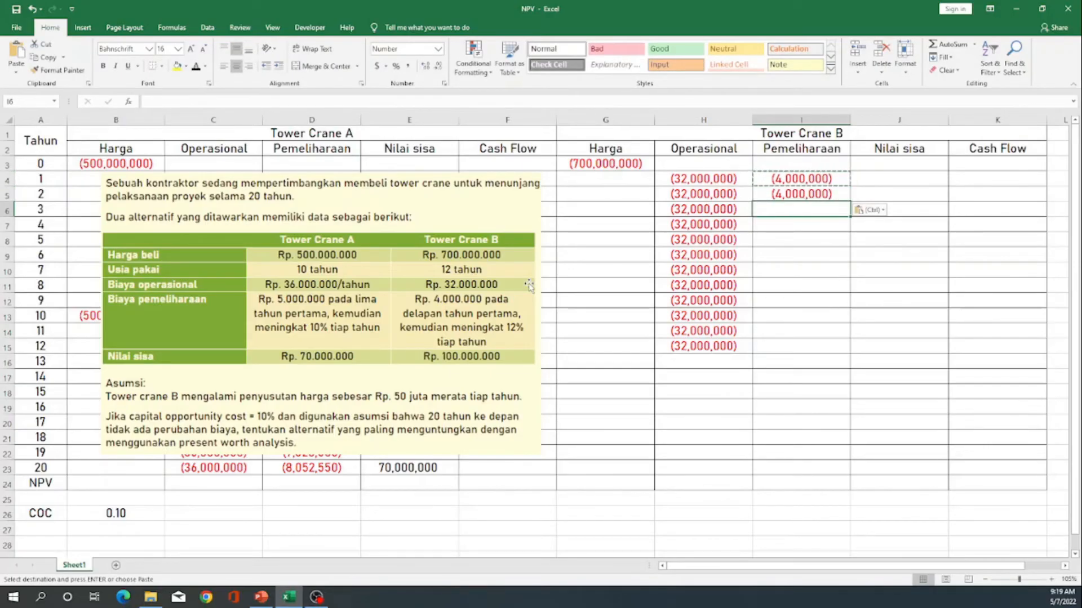
pyautogui.hotkey('ctrl', 'v')
pyautogui.press('Down')
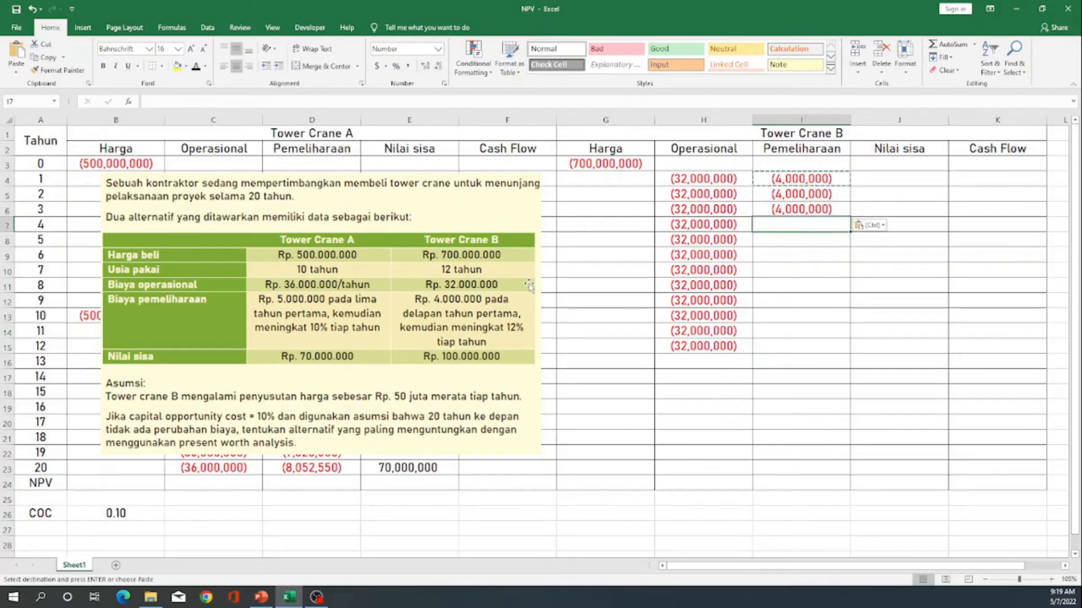
pyautogui.hotkey('ctrl', 'v')
pyautogui.press('Down')
pyautogui.hotkey('ctrl', 'v')
pyautogui.press('Down')
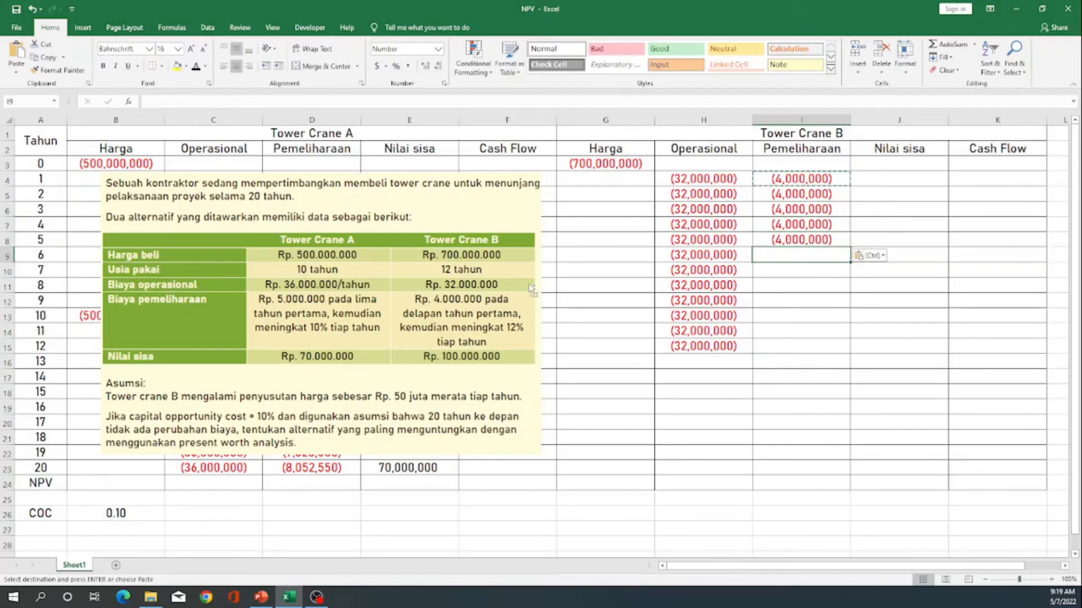
pyautogui.hotkey('ctrl', 'v')
pyautogui.press('Down')
pyautogui.hotkey('ctrl', 'v')
pyautogui.press('Down')
pyautogui.hotkey('ctrl', 'v')
pyautogui.press('Down')
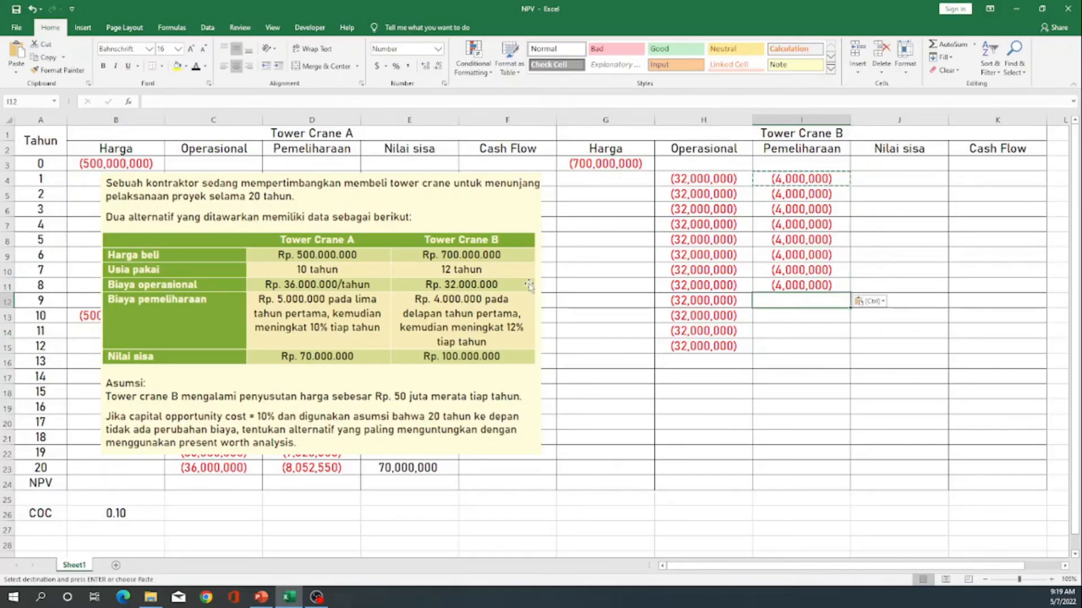
# - Calculate Tower Crane B's Pemeliharaan for year 9 with =I11*1.12 and copy the formula to years 10 through 12
pyautogui.write('=')
pyautogui.press('Up')
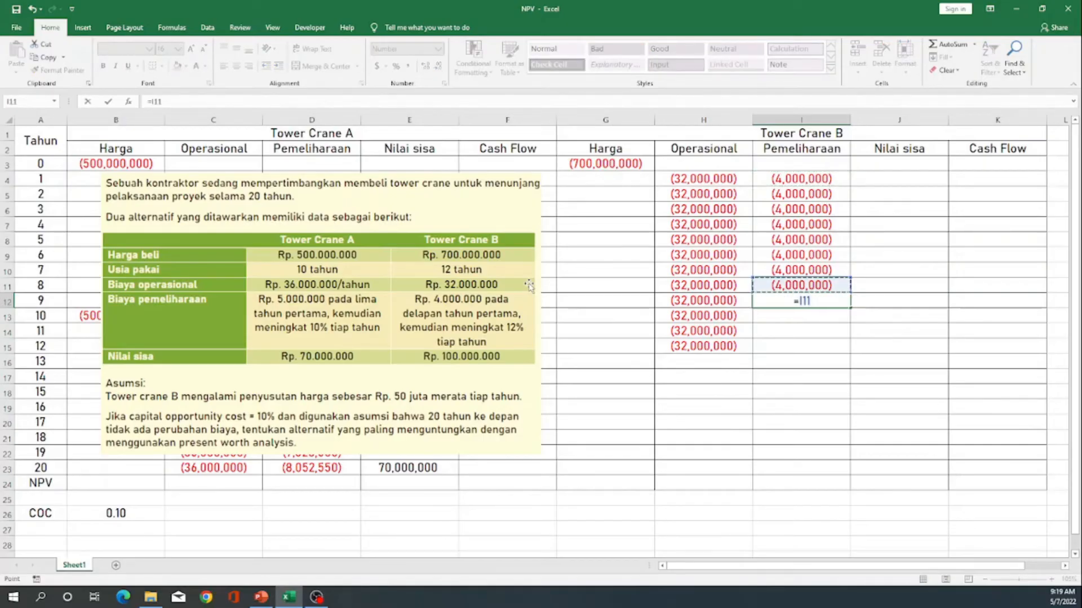
pyautogui.write('*1.12')
pyautogui.press('Return')
pyautogui.press('Up')
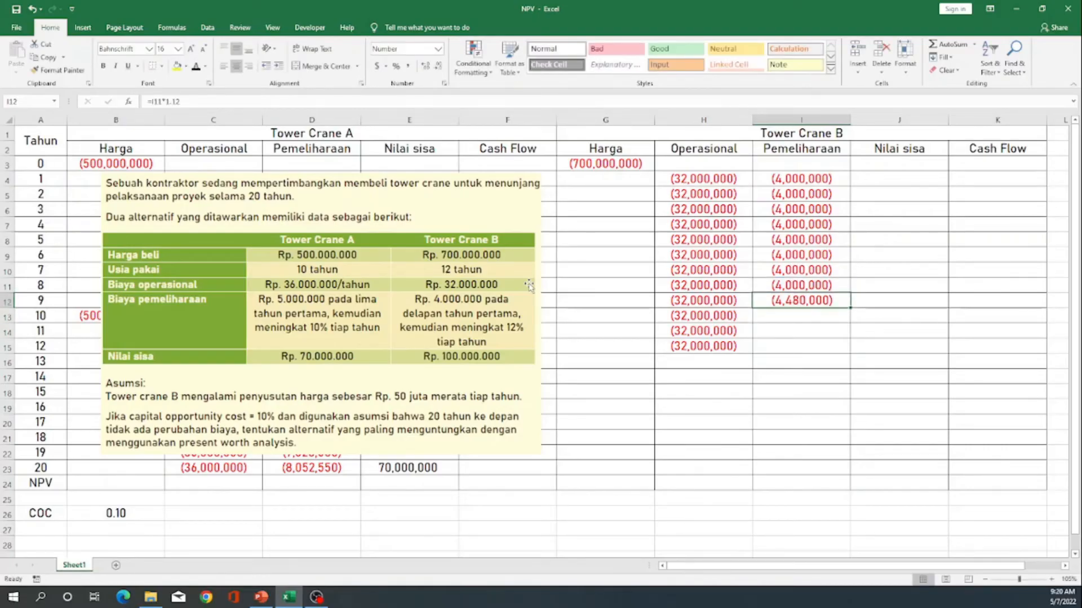
pyautogui.hotkey('ctrl', 'c')
pyautogui.press('Down')
pyautogui.hotkey('shift', 'Down')
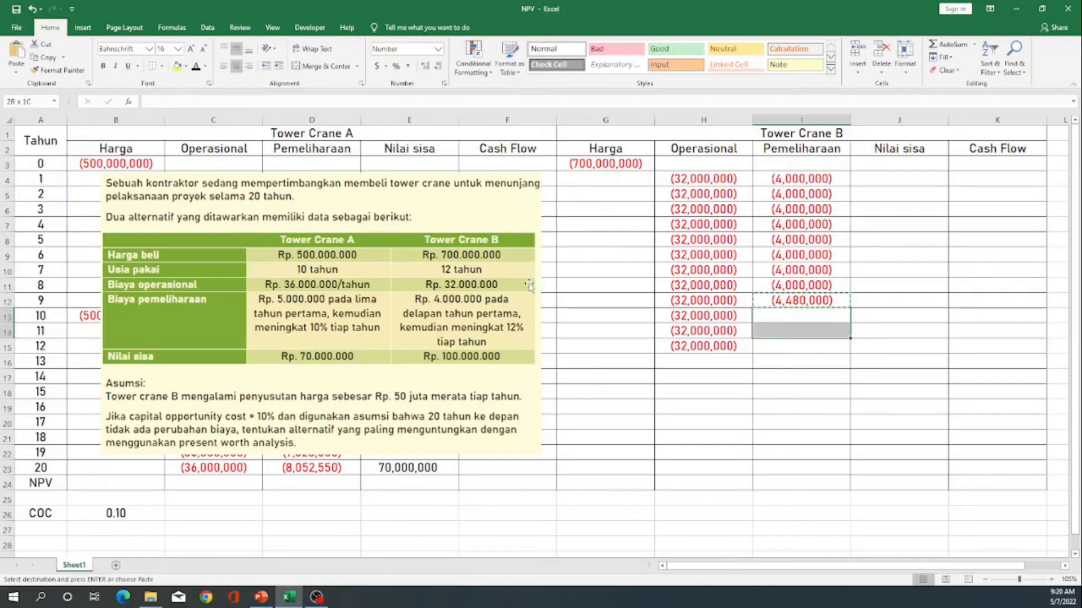
pyautogui.hotkey('shift', 'Down')
pyautogui.press('Return')
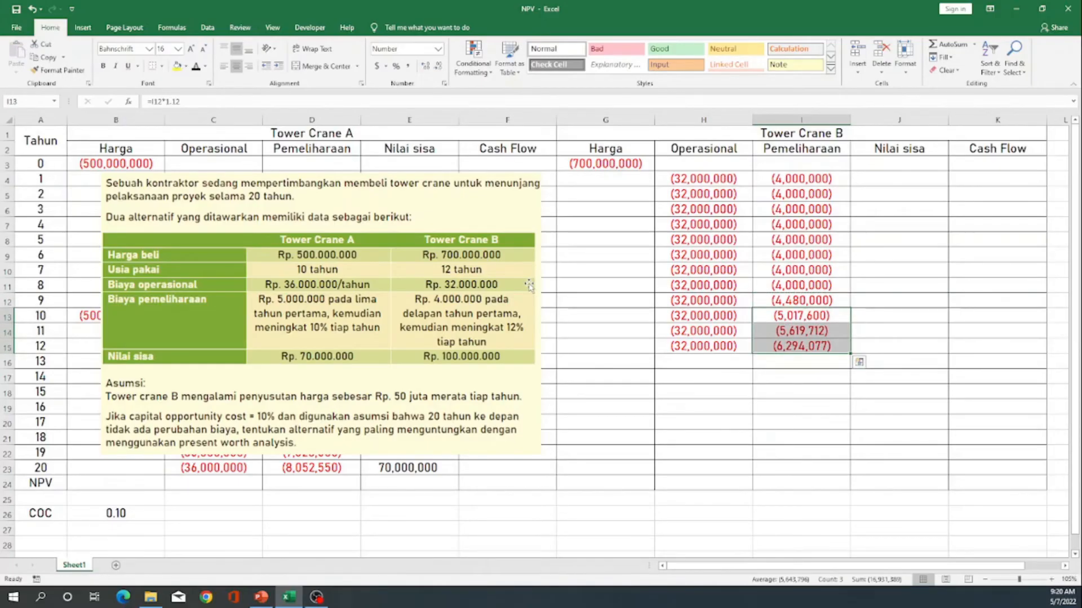
# - Enter 100000000 as Tower Crane B's Nilai sisa for year 12
pyautogui.press('Down')
pyautogui.press('Down')
pyautogui.press('Right')
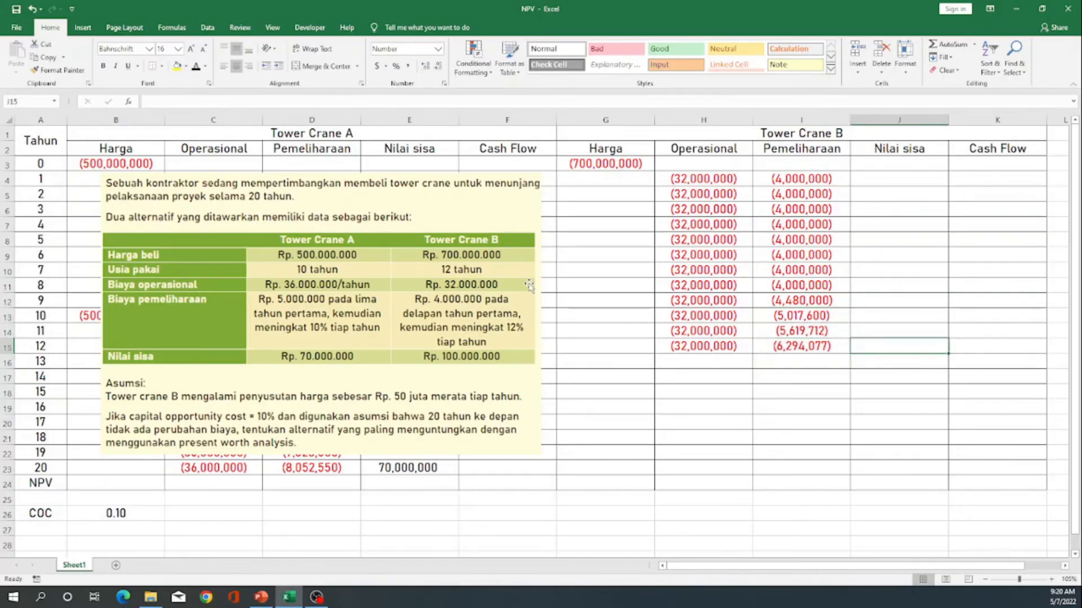
pyautogui.write('1000')
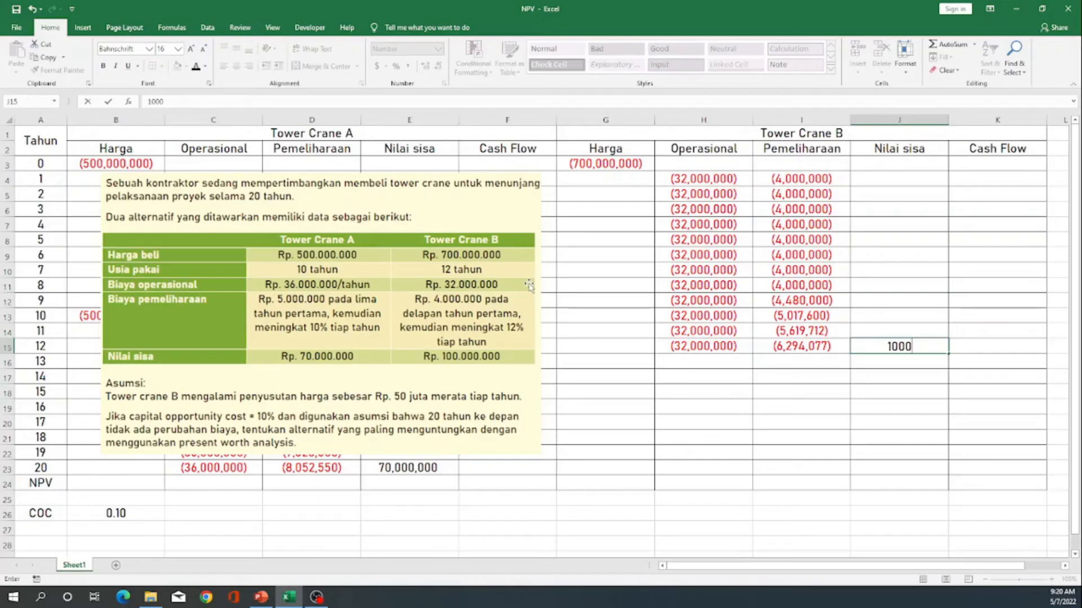
pyautogui.write('00000')
pyautogui.press('Return')
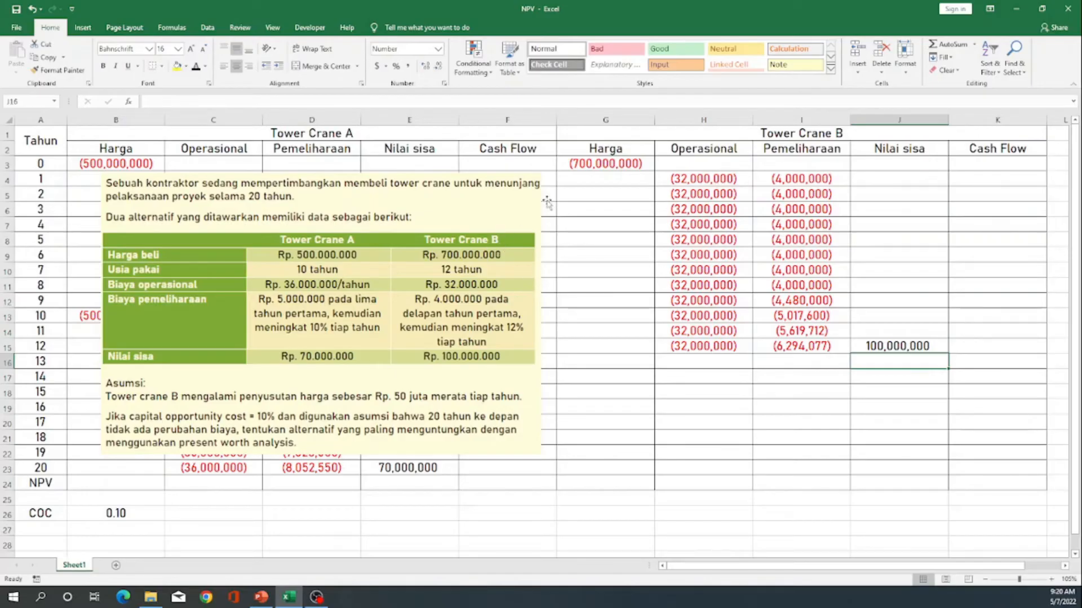
# - Copy Tower Crane B's year 0 purchase price into the Harga cell for year 12 as the repeat purchase
pyautogui.click(606, 167)
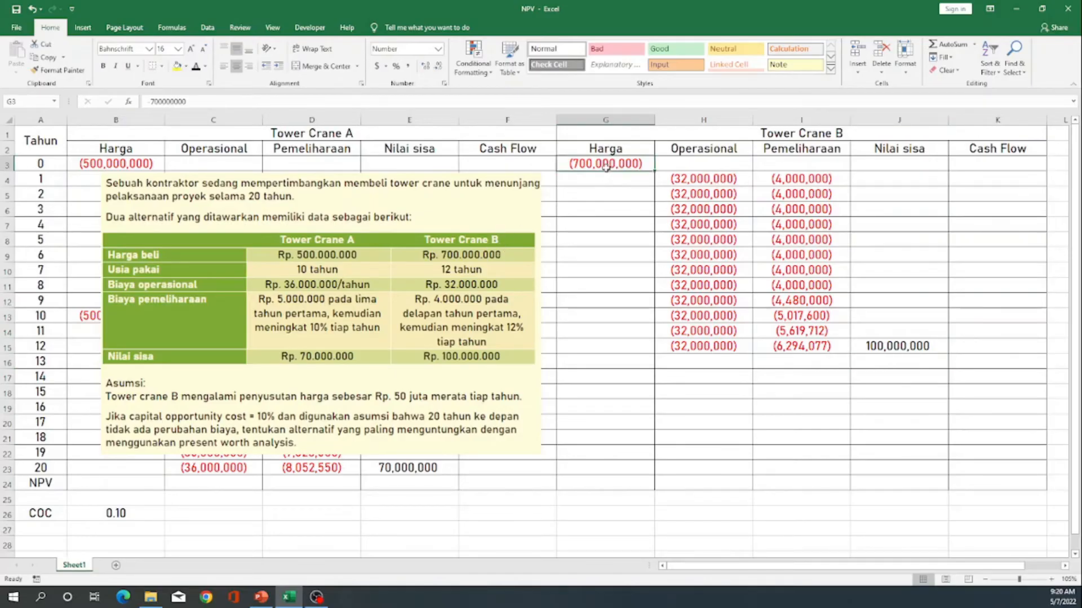
pyautogui.hotkey('ctrl', 'c')
pyautogui.press('Down')
pyautogui.press('Down')
pyautogui.press('Down')
pyautogui.press('Down')
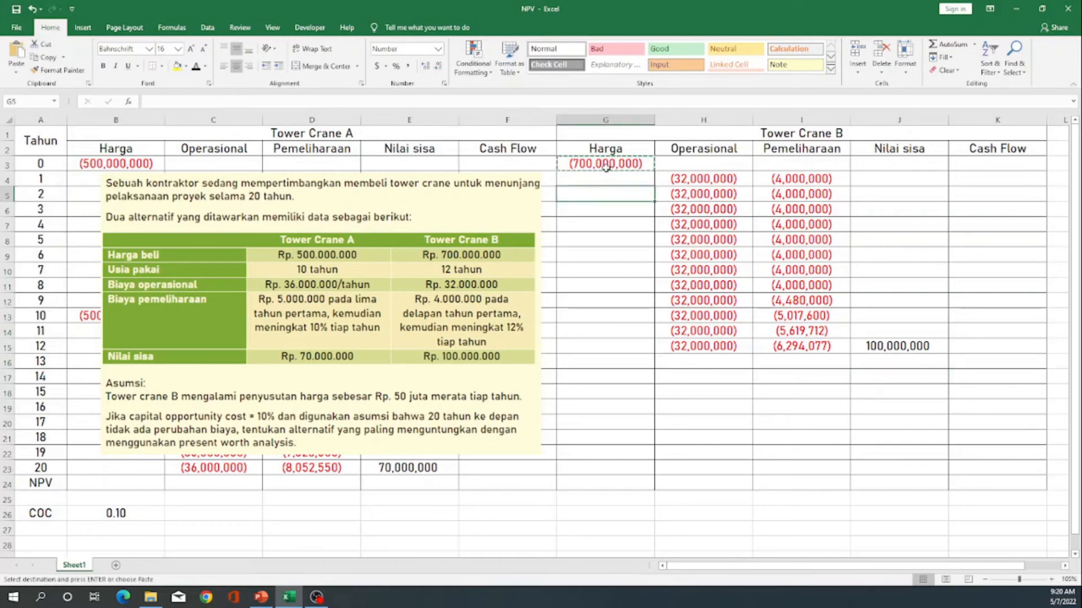
pyautogui.press('Down')
pyautogui.press('Down')
pyautogui.press('Down')
pyautogui.press('Down')
pyautogui.press('Down')
pyautogui.press('Down')
pyautogui.press('Down')
pyautogui.press('Down')
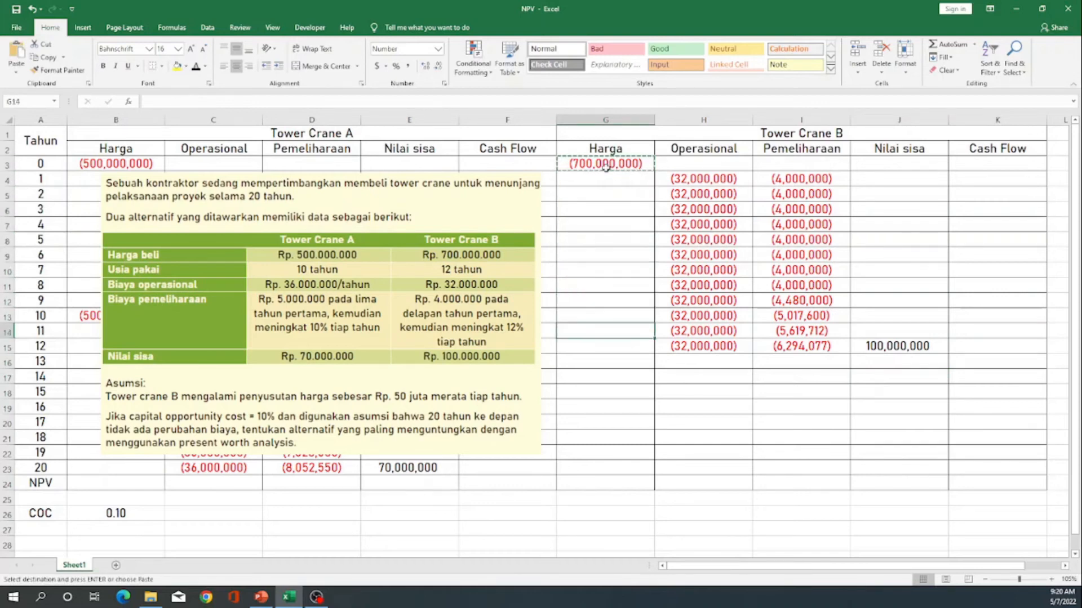
pyautogui.press('Return')
pyautogui.press('Right')
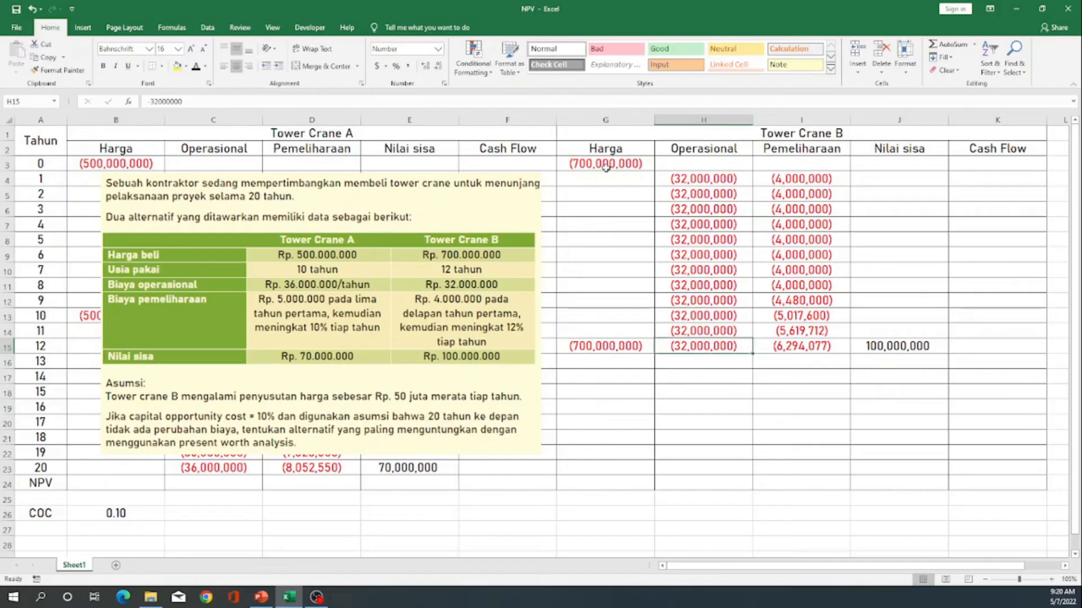
pyautogui.press('Down')
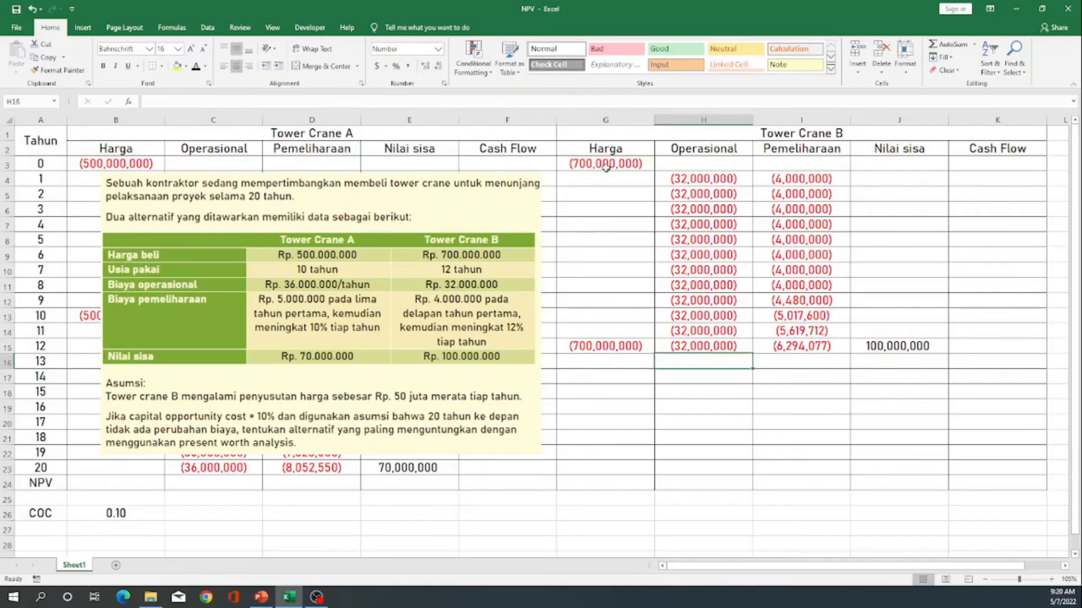
pyautogui.press('Down')
pyautogui.press('Down')
pyautogui.press('Down')
pyautogui.press('Down')
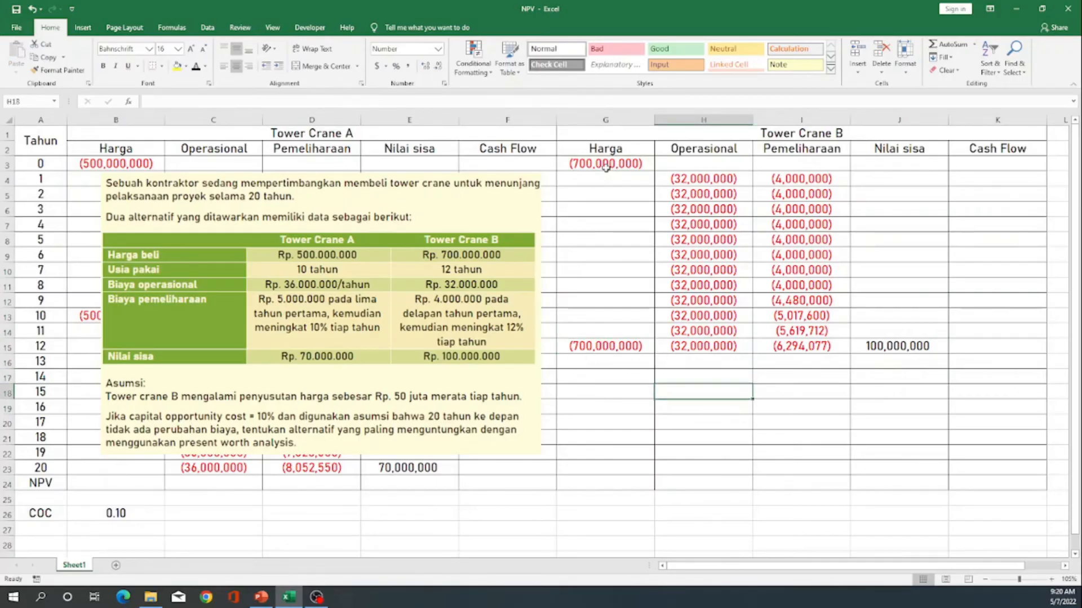
pyautogui.press('Down')
pyautogui.press('Down')
pyautogui.press('Down')
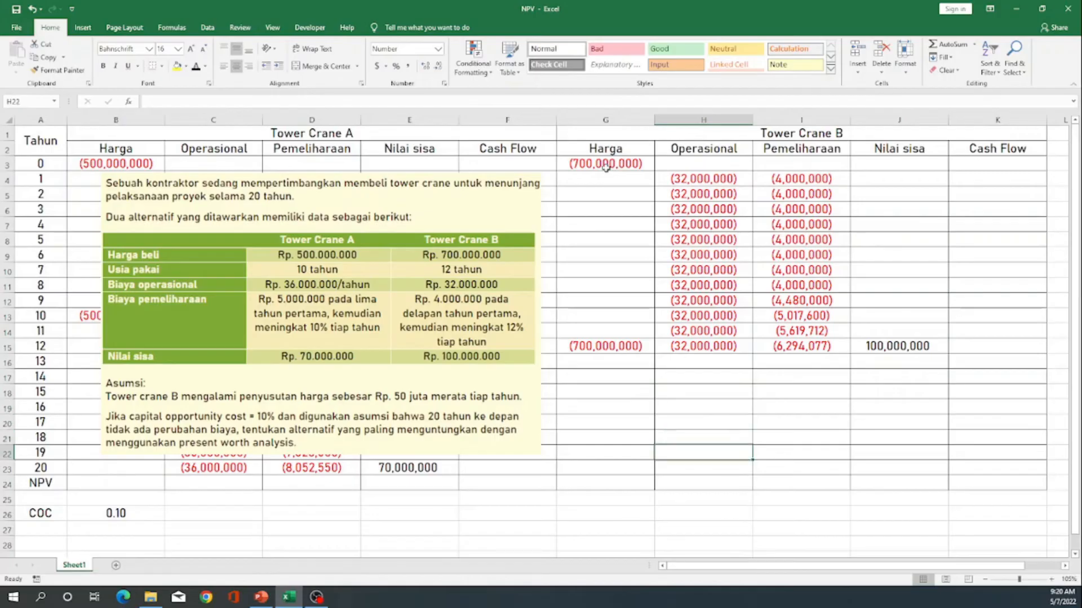
# - Copy Tower Crane B's Operasional and Pemeliharaan values for years 1 through 8 into years 13 through 20
pyautogui.click(738, 177)
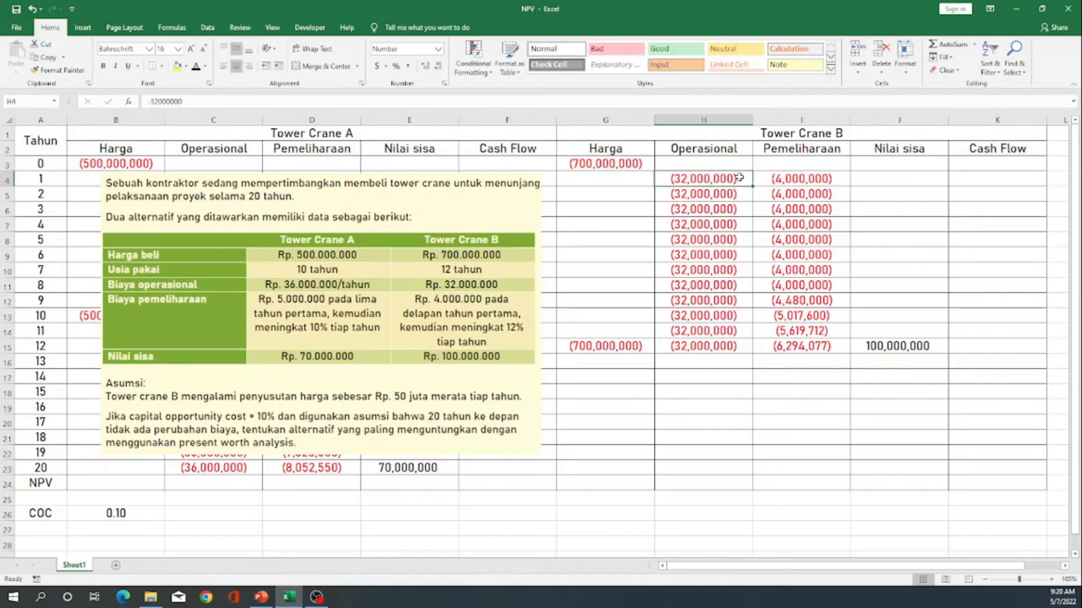
pyautogui.hotkey('shift', 'Down')
pyautogui.hotkey('shift', 'Down')
pyautogui.hotkey('shift', 'Down')
pyautogui.hotkey('shift', 'Down')
pyautogui.hotkey('shift', 'Down')
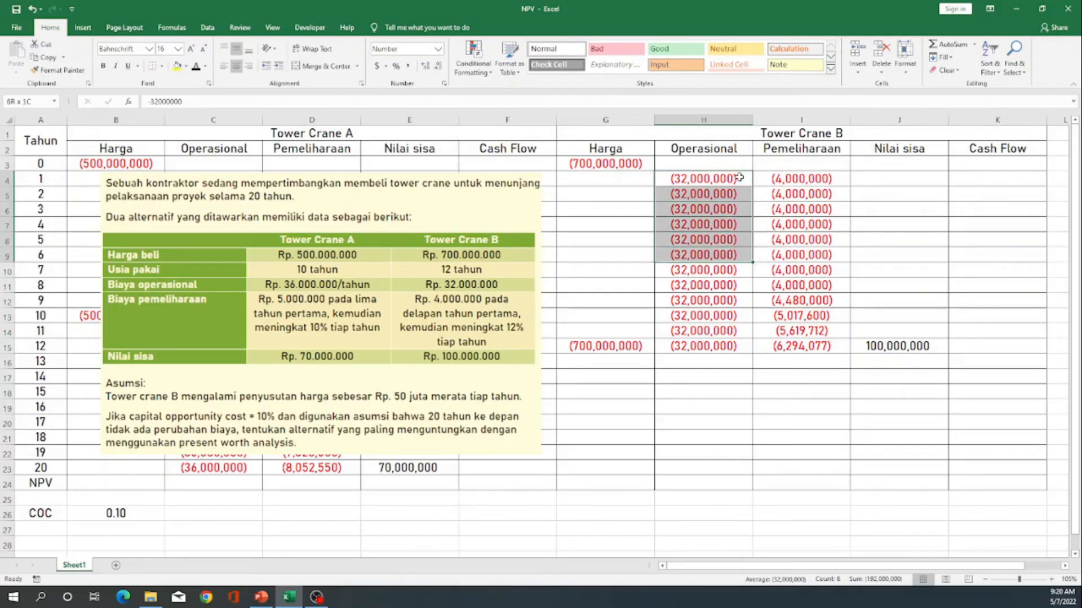
pyautogui.hotkey('shift', 'Down')
pyautogui.hotkey('shift', 'Down')
pyautogui.hotkey('shift', 'Right')
pyautogui.hotkey('ctrl', 'c')
pyautogui.press('Down')
pyautogui.press('Down')
pyautogui.press('Down')
pyautogui.press('Down')
pyautogui.press('Down')
pyautogui.press('Down')
pyautogui.press('Down')
pyautogui.press('Down')
pyautogui.press('Down')
pyautogui.press('Down')
pyautogui.press('Down')
pyautogui.press('Down')
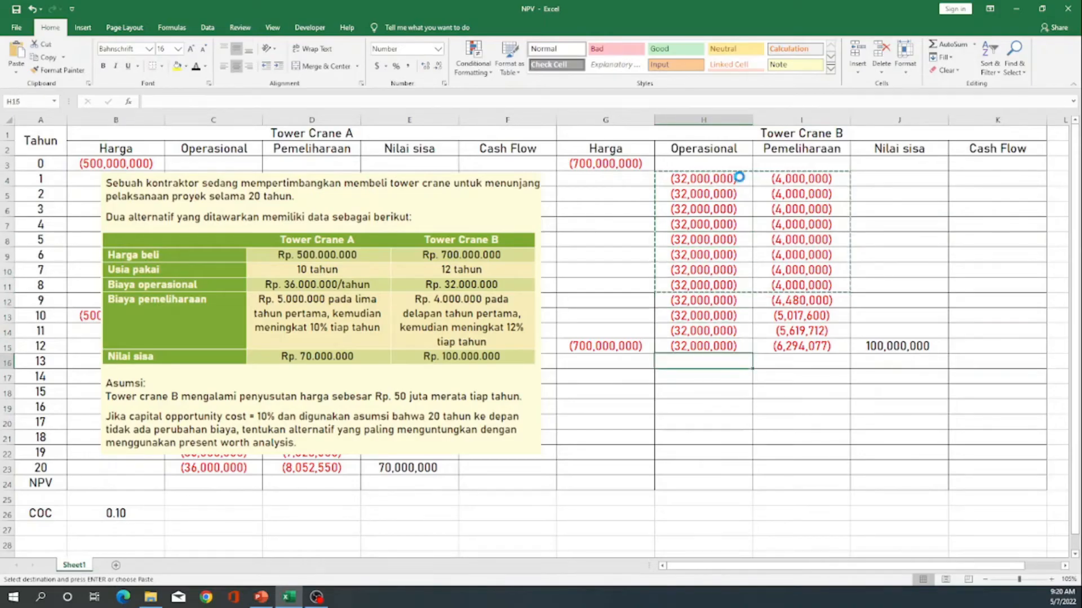
pyautogui.hotkey('ctrl', 'v')
# - Calculate Tower Crane B's Nilai sisa for year 20 with =-G3-8*50000000
pyautogui.press('Right')
pyautogui.press('Right')
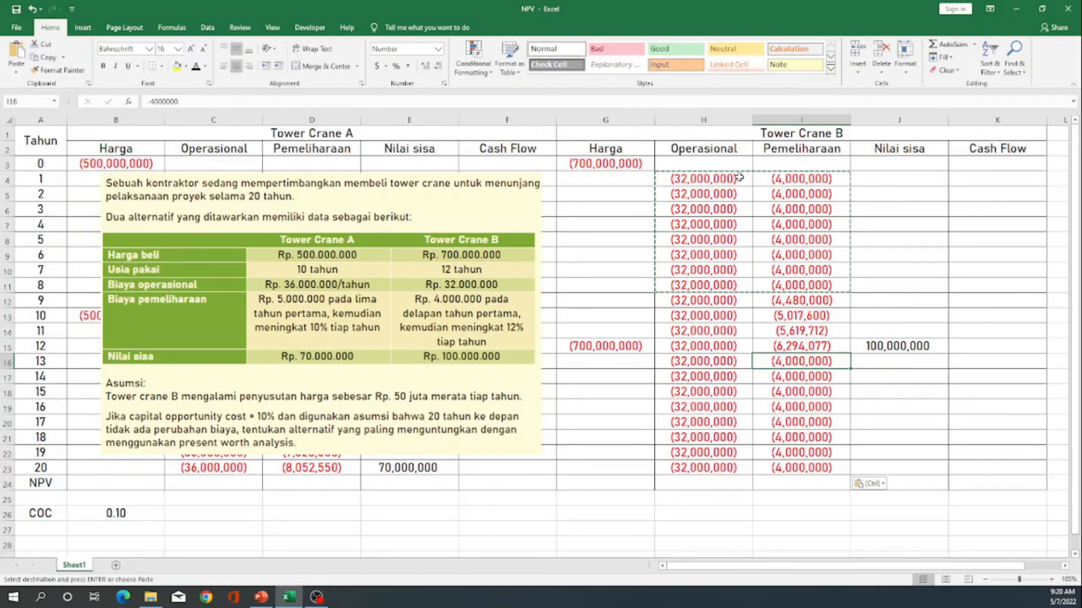
pyautogui.press('Down')
pyautogui.press('Down')
pyautogui.press('Down')
pyautogui.press('Down')
pyautogui.press('Down')
pyautogui.press('Down')
pyautogui.press('Down')
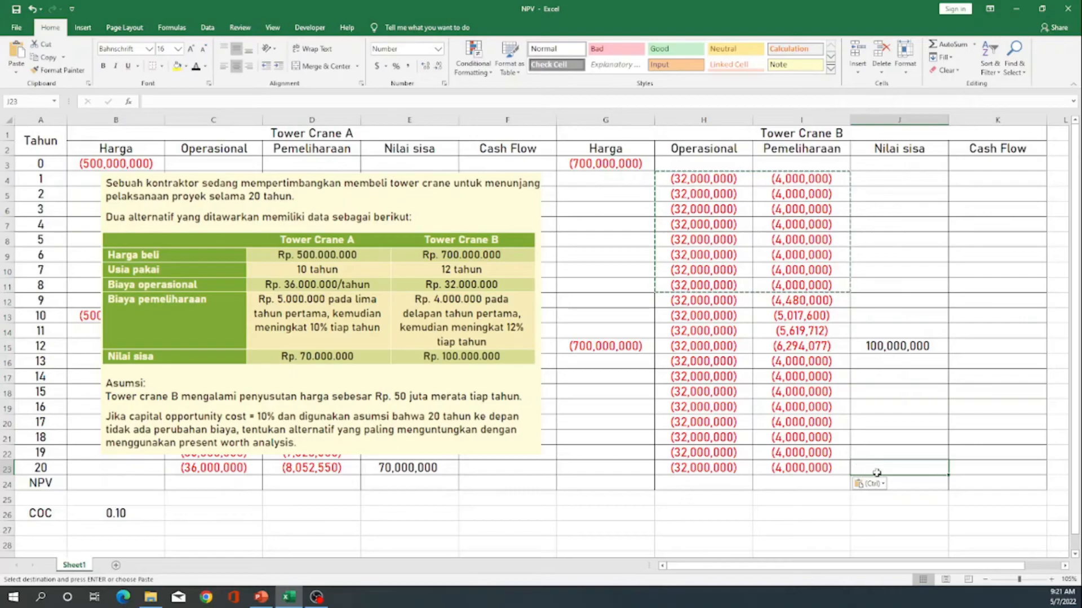
pyautogui.write('=')
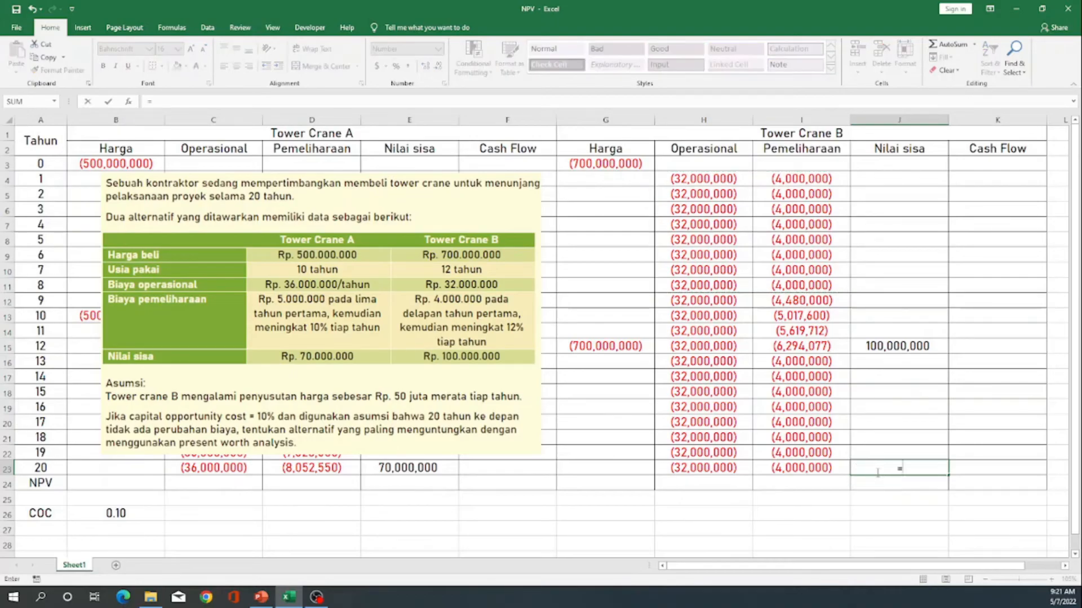
pyautogui.write('-')
pyautogui.click(639, 163)
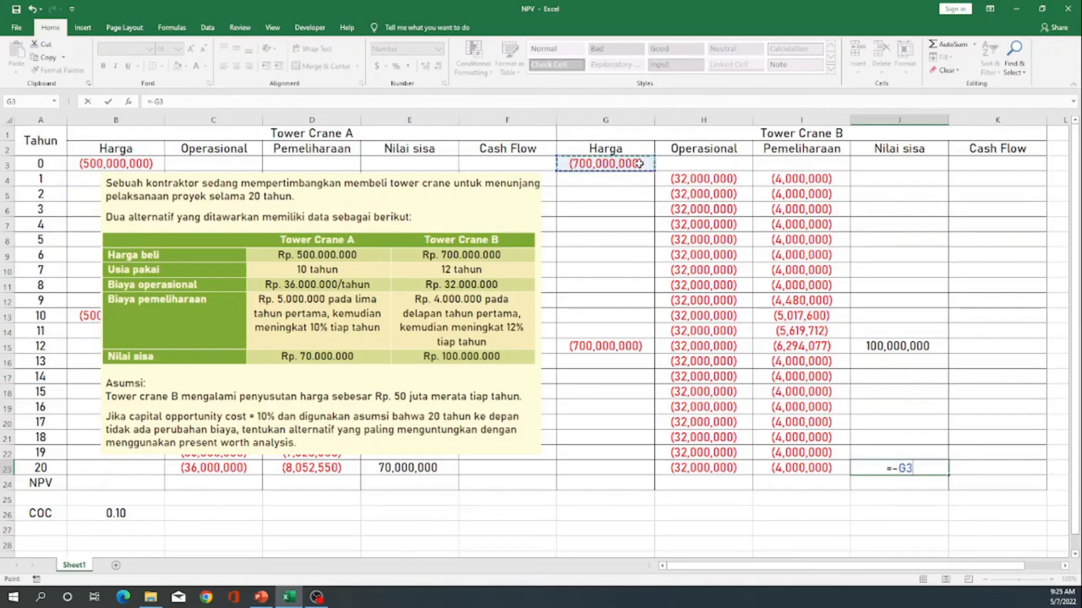
pyautogui.write('-8*')
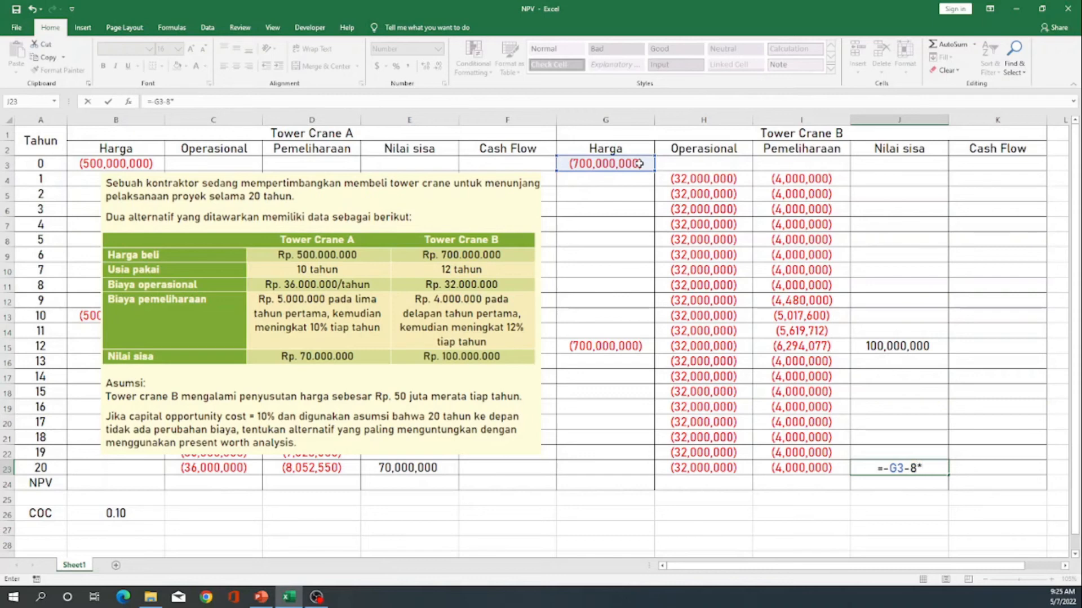
pyautogui.write('50000000')
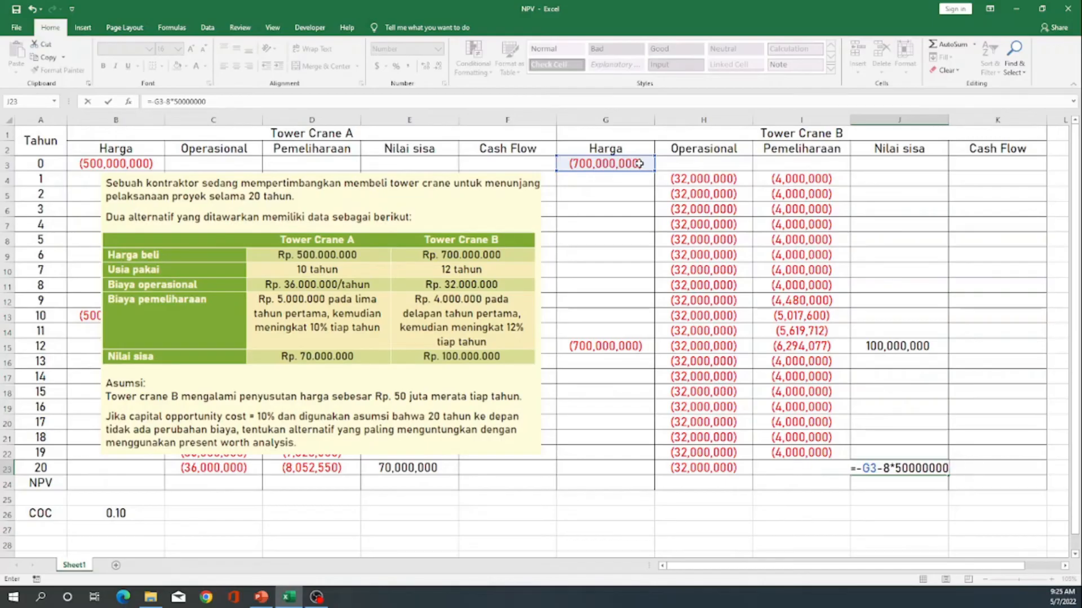
pyautogui.press('Return')
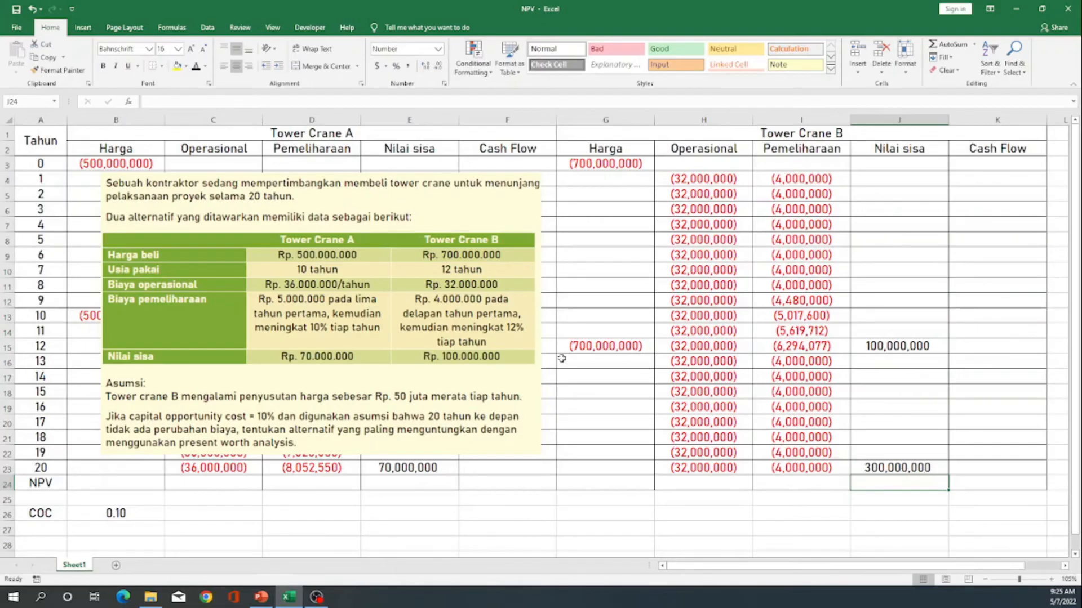
# - Move the problem picture over the Tower Crane B columns and calculate Tower Crane A's year 0 Cash Flow with =SUM(B3:E3)
pyautogui.moveTo(487, 343); pyautogui.dragTo(952, 344)
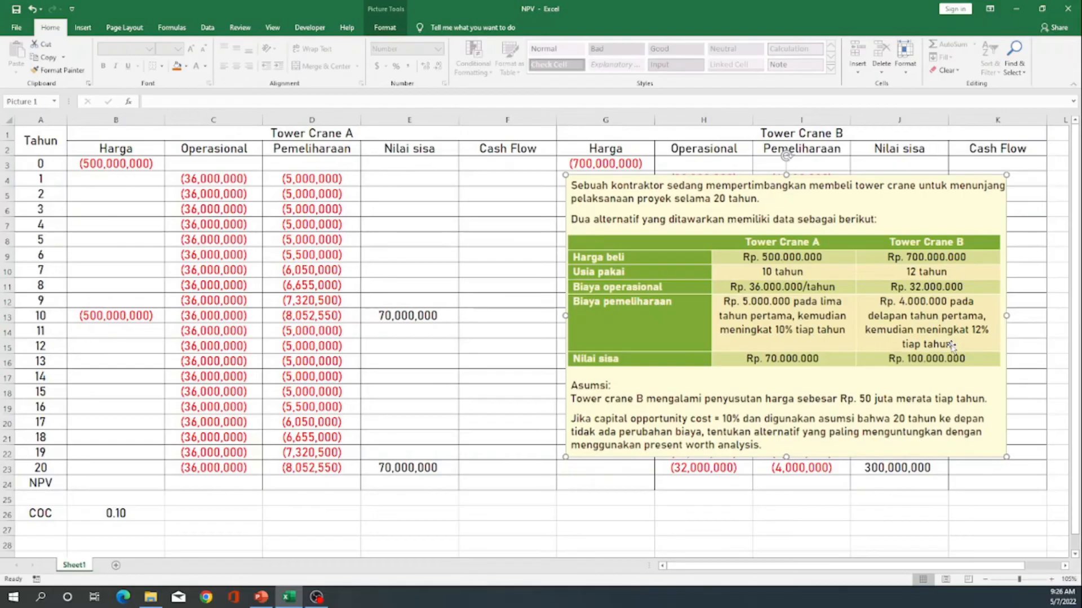
pyautogui.click(532, 167)
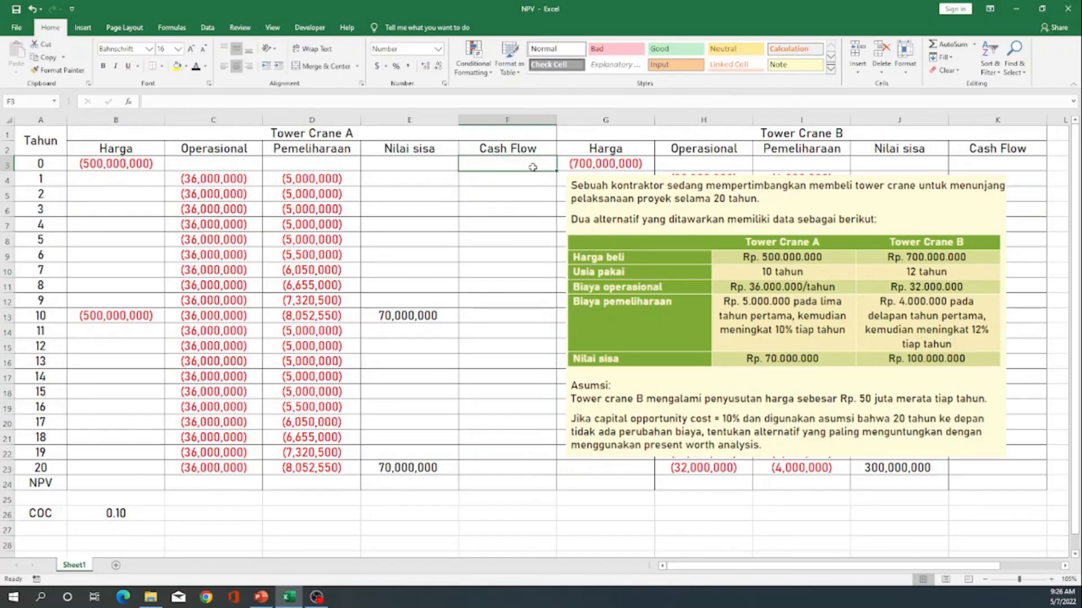
pyautogui.write('=')
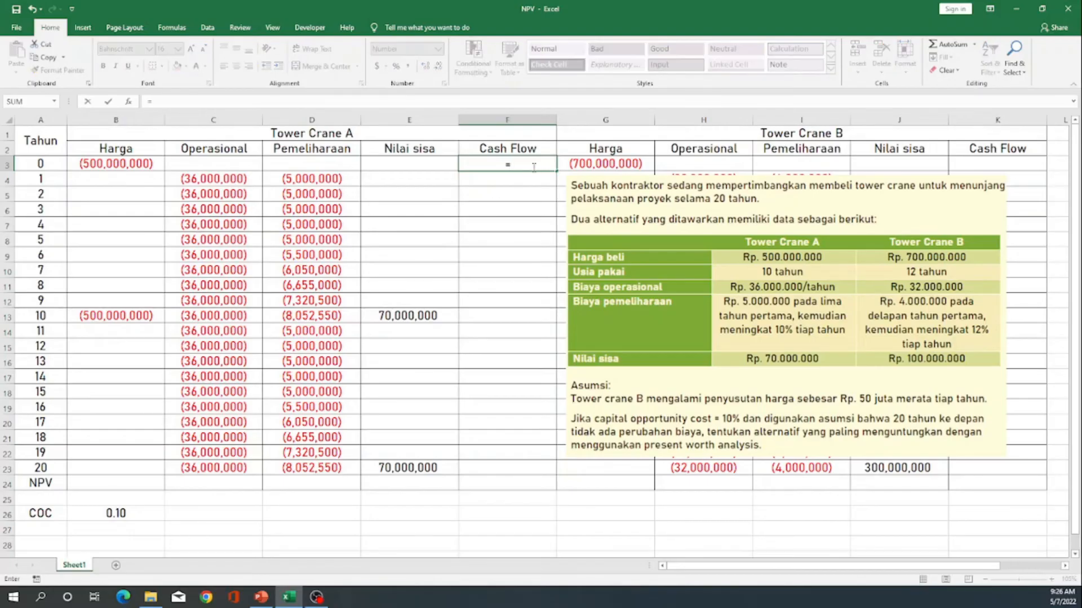
pyautogui.write('sum(')
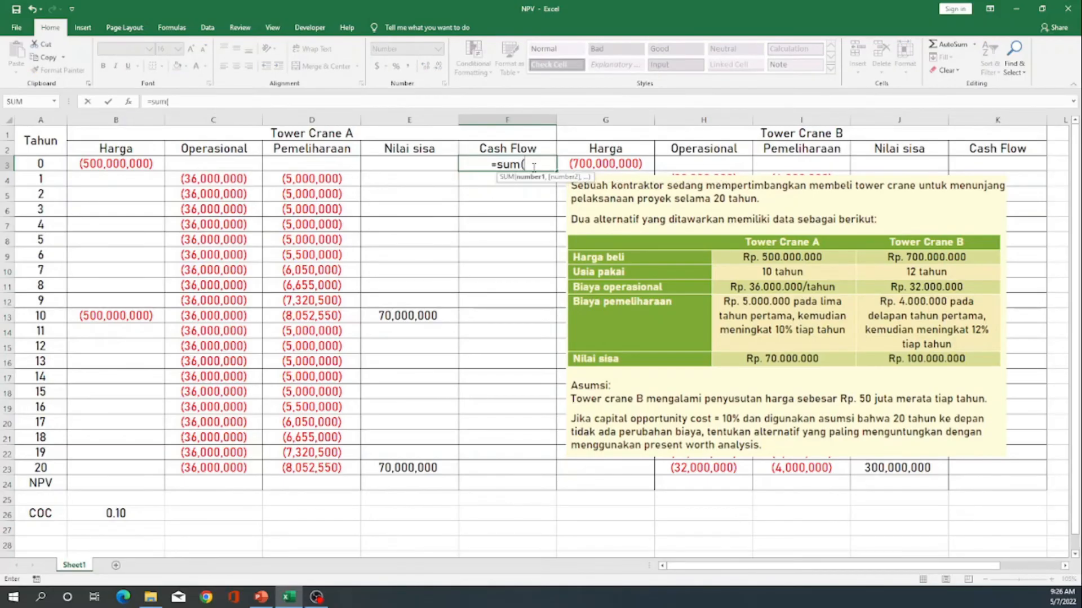
pyautogui.press('Left')
pyautogui.hotkey('shift', 'Left')
pyautogui.hotkey('shift', 'Left')
pyautogui.hotkey('shift', 'Left')
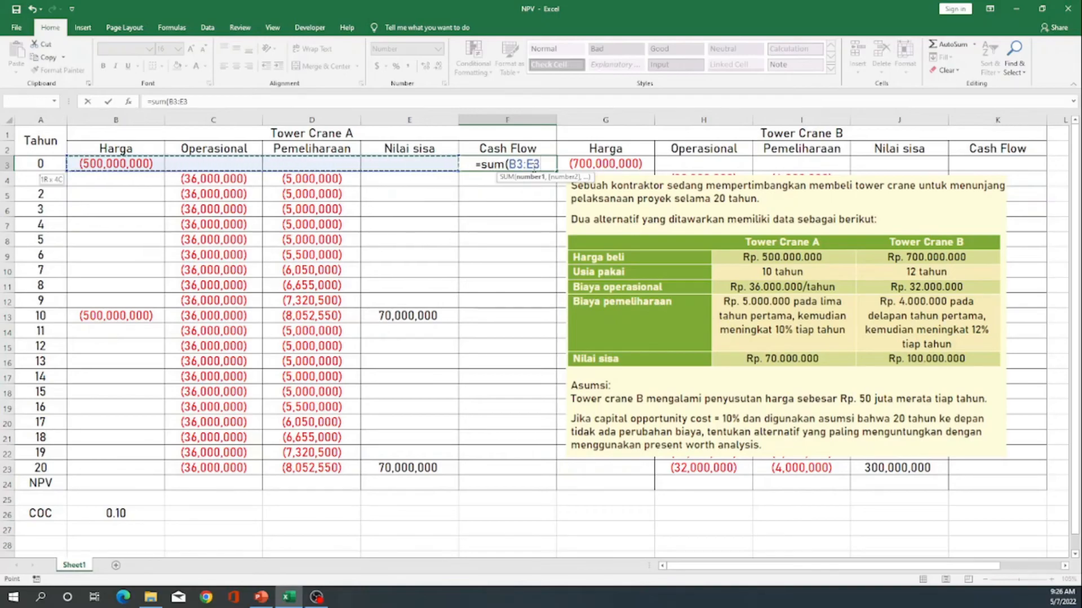
pyautogui.press('Return')
# - Copy Tower Crane A's year 0 Cash Flow formula to years 1 through 20
pyautogui.press('Up')
pyautogui.hotkey('ctrl', 'c')
pyautogui.press('Down')
pyautogui.hotkey('shift', 'Down')
pyautogui.hotkey('shift', 'Down')
pyautogui.hotkey('shift', 'Down')
pyautogui.hotkey('shift', 'Down')
pyautogui.hotkey('shift', 'Down')
pyautogui.hotkey('shift', 'Down')
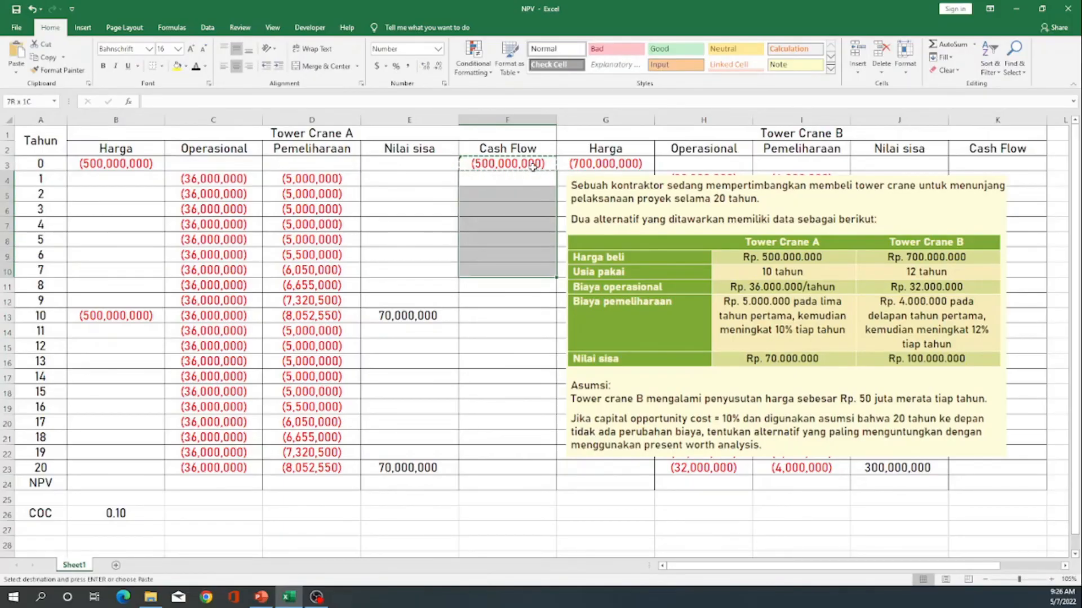
pyautogui.hotkey('shift', 'Down')
pyautogui.hotkey('shift', 'Down')
pyautogui.hotkey('shift', 'Down')
pyautogui.hotkey('shift', 'Down')
pyautogui.hotkey('shift', 'Down')
pyautogui.hotkey('shift', 'Down')
pyautogui.hotkey('shift', 'Down')
pyautogui.hotkey('shift', 'Down')
pyautogui.hotkey('shift', 'Down')
pyautogui.hotkey('shift', 'Down')
pyautogui.hotkey('shift', 'Down')
pyautogui.hotkey('shift', 'Down')
pyautogui.hotkey('shift', 'Down')
pyautogui.press('Return')
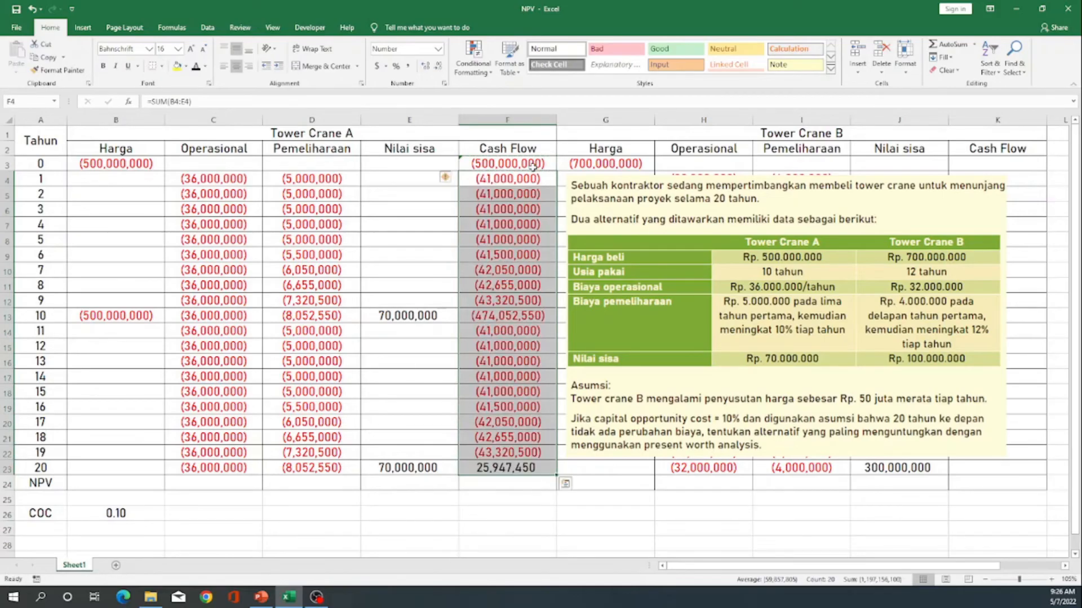
pyautogui.press('Left')
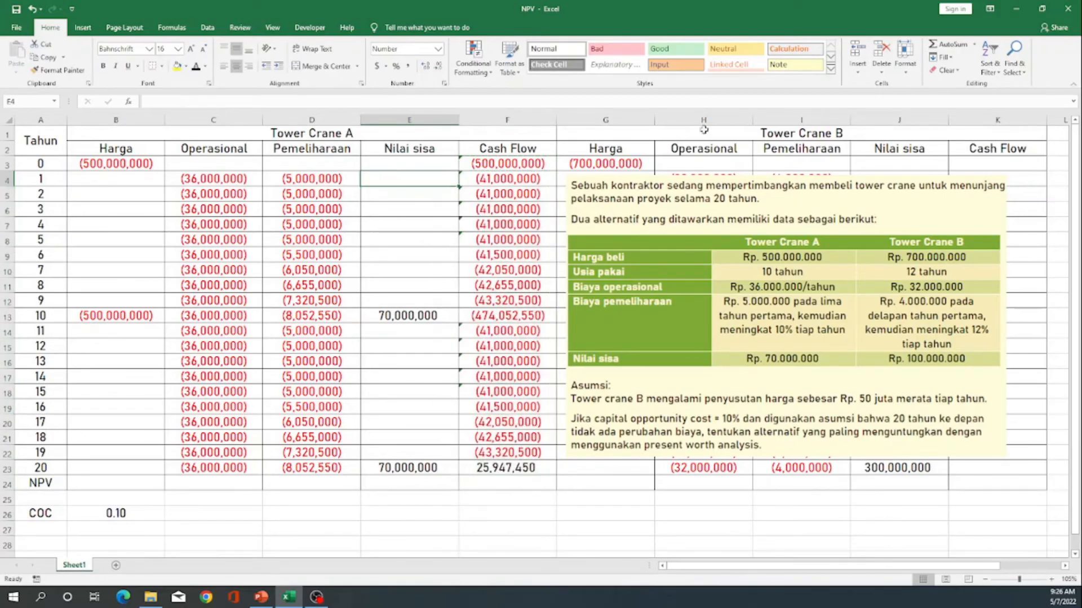
# - Move the problem picture over the Tower Crane A columns and copy A's year 0 Cash Flow formula into Tower Crane B's Cash Flow for years 0 through 20
pyautogui.moveTo(761, 243); pyautogui.dragTo(204, 233)
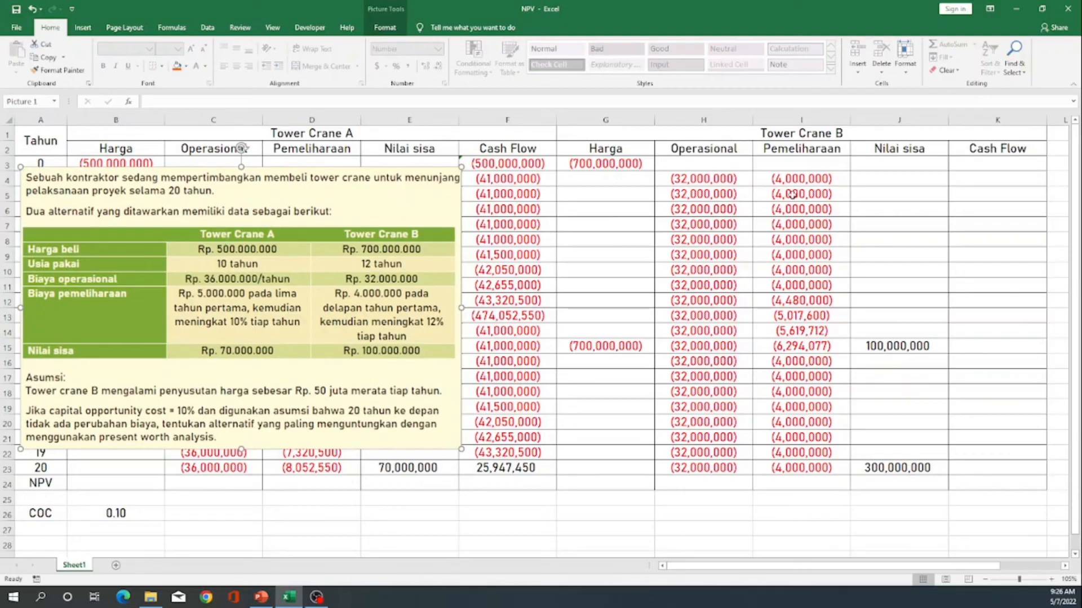
pyautogui.click(517, 167)
pyautogui.hotkey('ctrl', 'c')
pyautogui.press('Right')
pyautogui.press('Right')
pyautogui.press('Right')
pyautogui.press('Right')
pyautogui.press('Right')
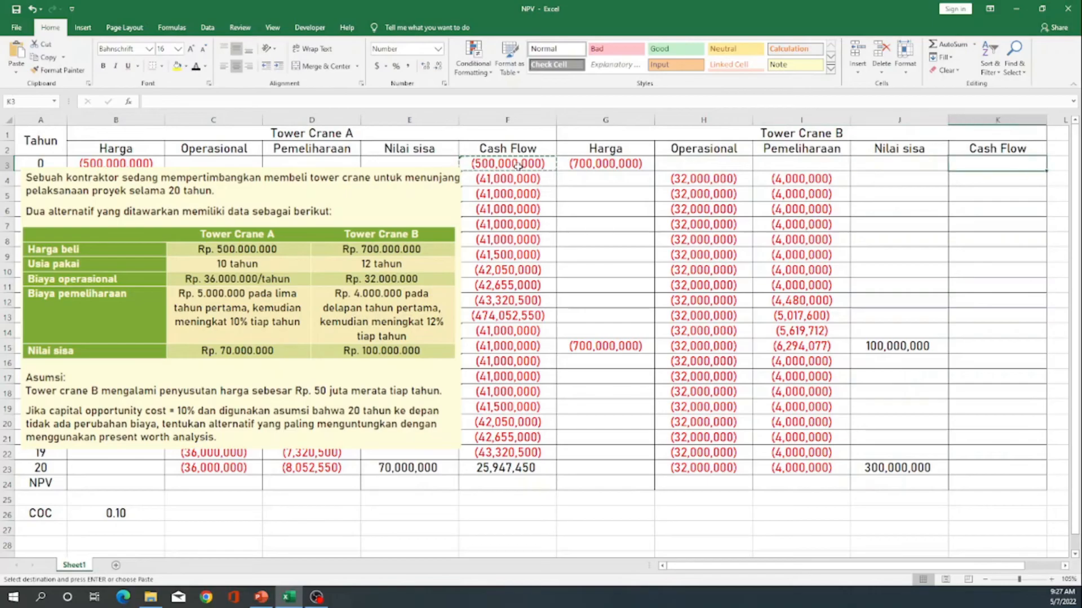
pyautogui.hotkey('shift', 'Down')
pyautogui.hotkey('shift', 'Down')
pyautogui.hotkey('shift', 'Down')
pyautogui.hotkey('shift', 'Down')
pyautogui.hotkey('shift', 'Down')
pyautogui.hotkey('shift', 'Down')
pyautogui.hotkey('shift', 'Down')
pyautogui.hotkey('shift', 'Down')
pyautogui.hotkey('shift', 'Down')
pyautogui.hotkey('shift', 'Down')
pyautogui.hotkey('shift', 'Down')
pyautogui.hotkey('shift', 'Down')
pyautogui.hotkey('shift', 'Down')
pyautogui.hotkey('shift', 'Down')
pyautogui.hotkey('shift', 'Down')
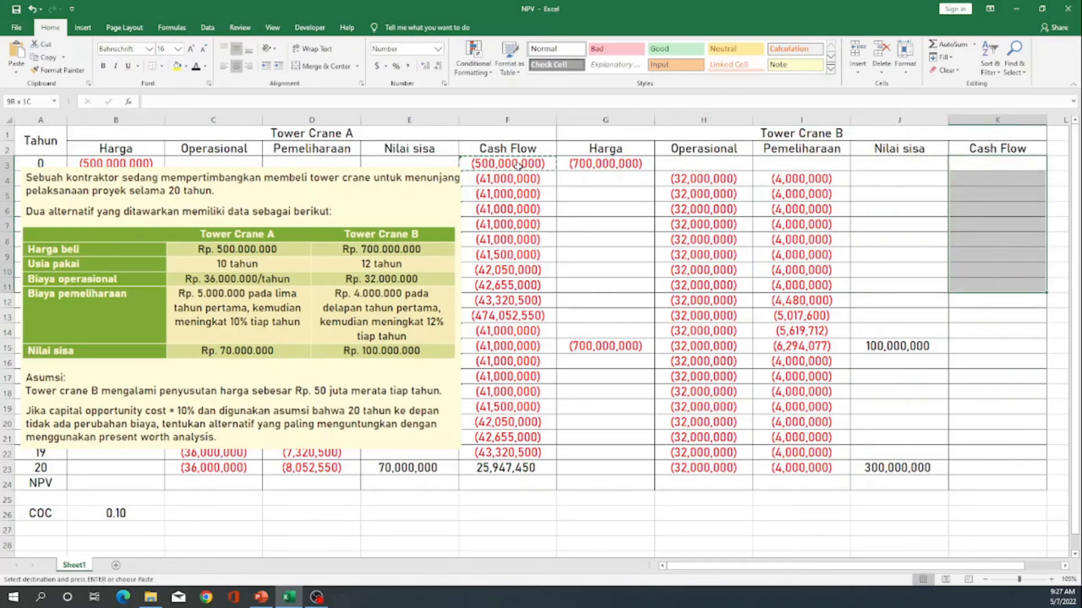
pyautogui.hotkey('shift', 'Down')
pyautogui.hotkey('shift', 'Down')
pyautogui.hotkey('shift', 'Down')
pyautogui.hotkey('shift', 'Down')
pyautogui.hotkey('shift', 'Down')
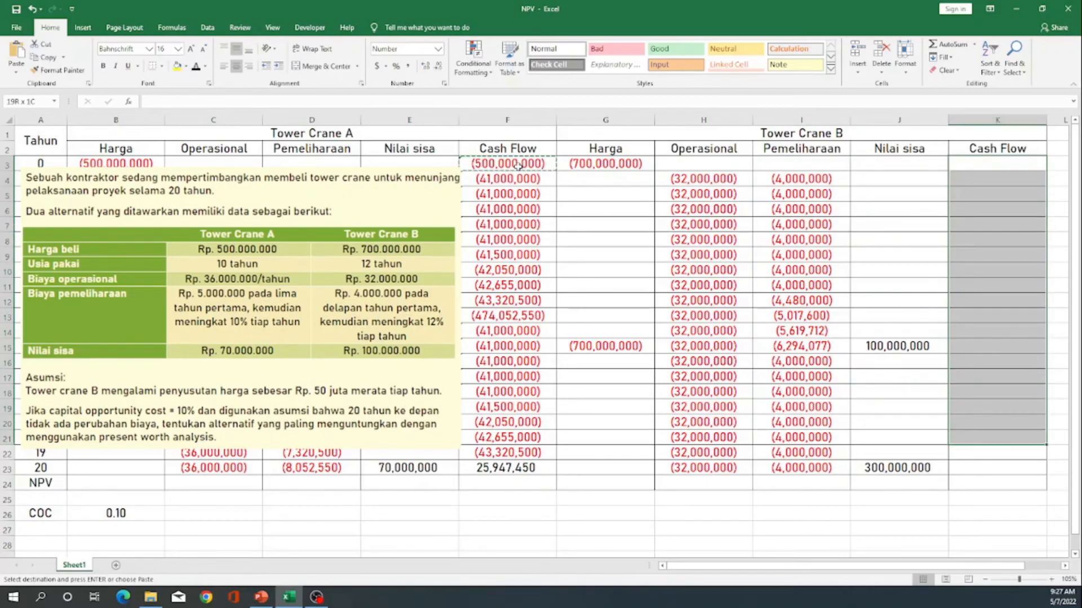
pyautogui.press('Return')
pyautogui.press('Down')
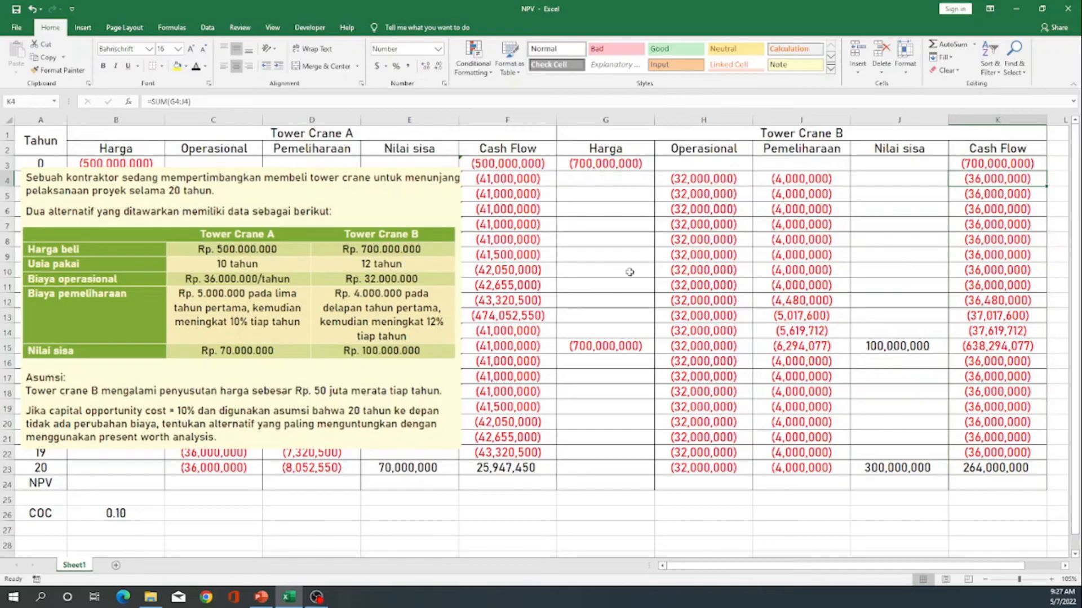
# - Calculate Tower Crane A's NPV below its Cash Flow column with =NPV(B26,F4:F23)+F3
pyautogui.click(542, 482)
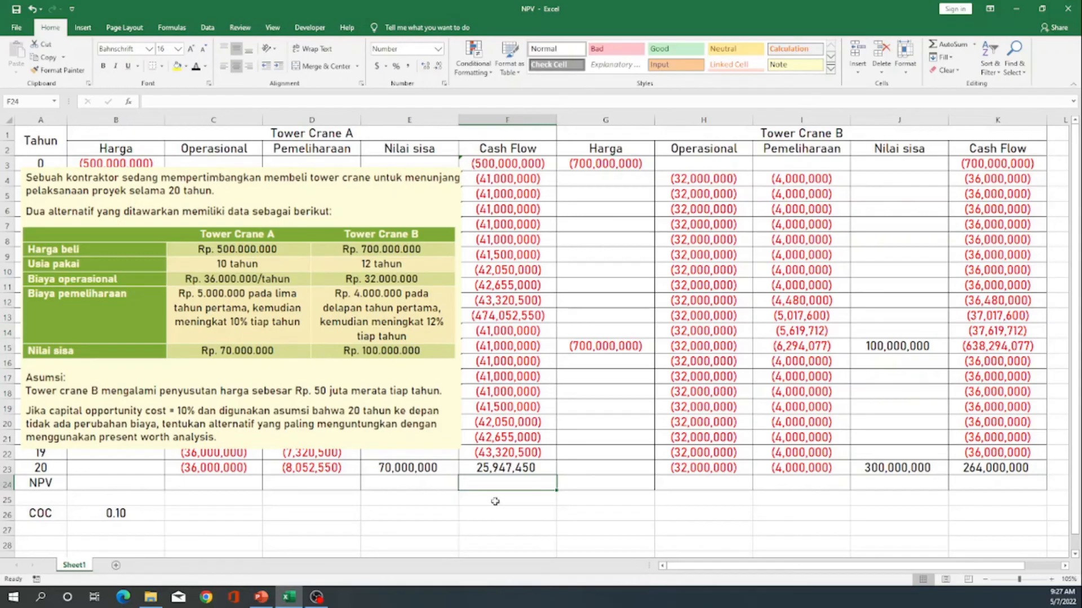
pyautogui.write('=')
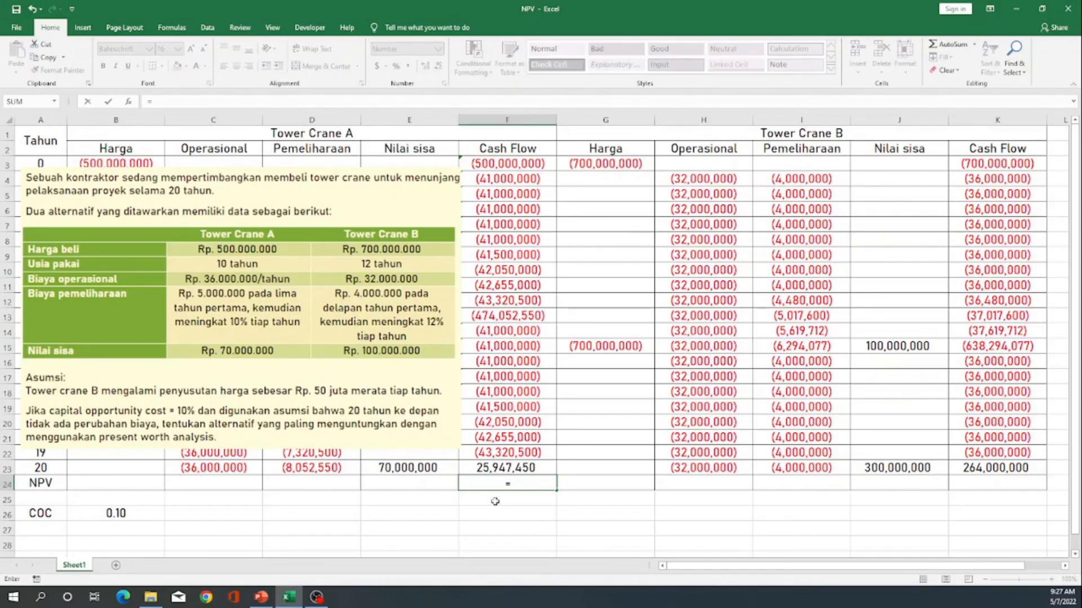
pyautogui.write('N')
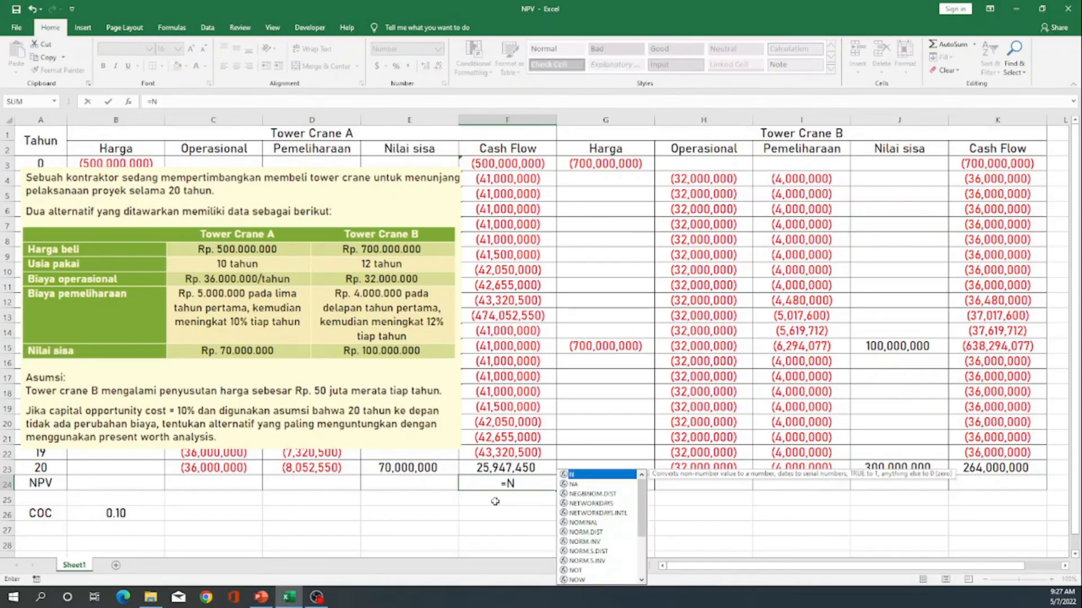
pyautogui.write('PV')
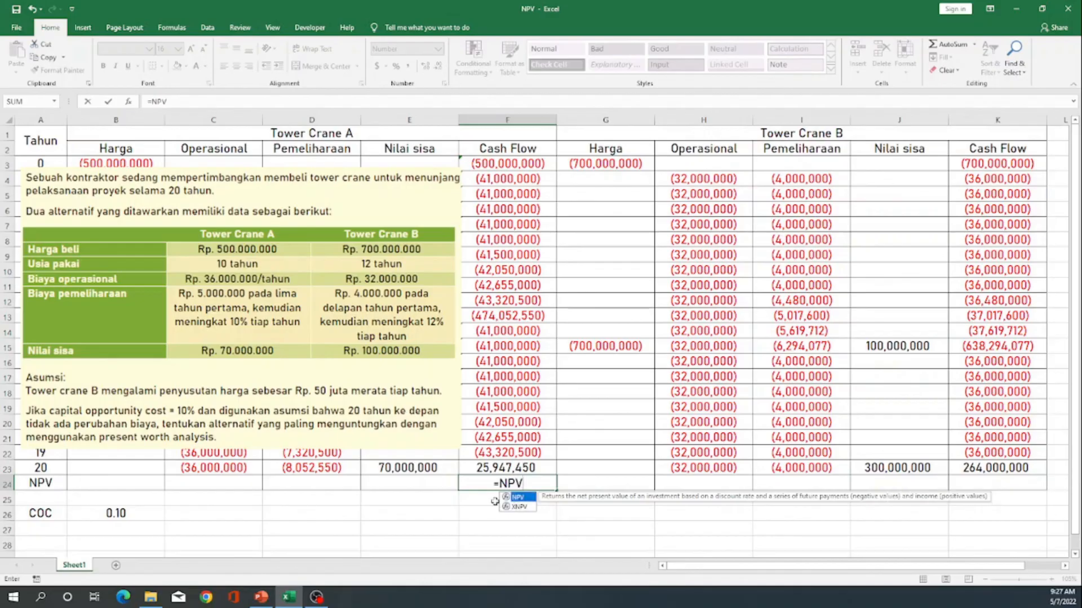
pyautogui.write('(')
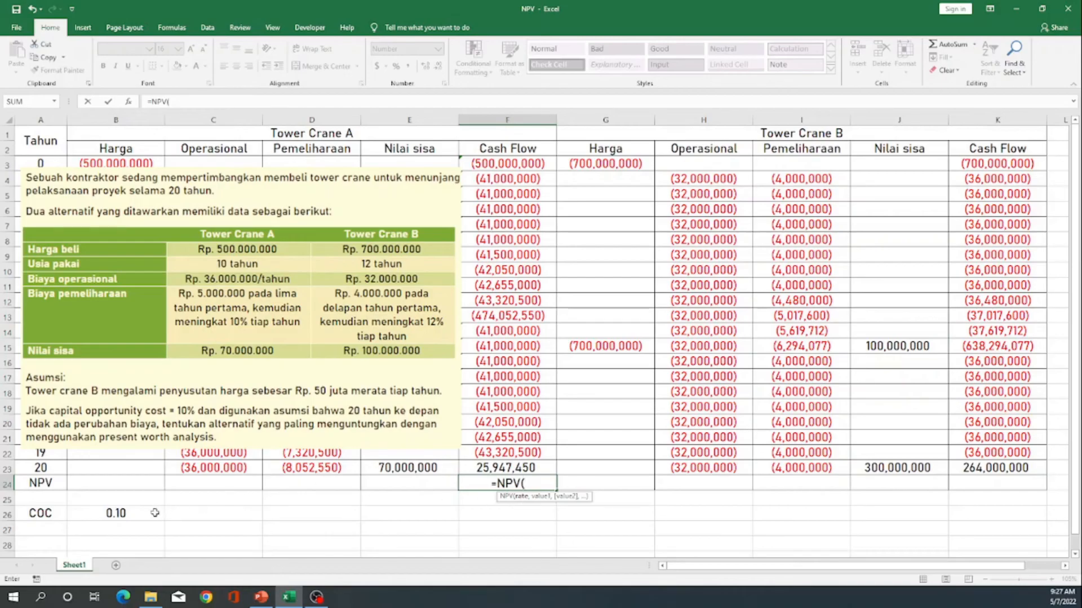
pyautogui.click(154, 512)
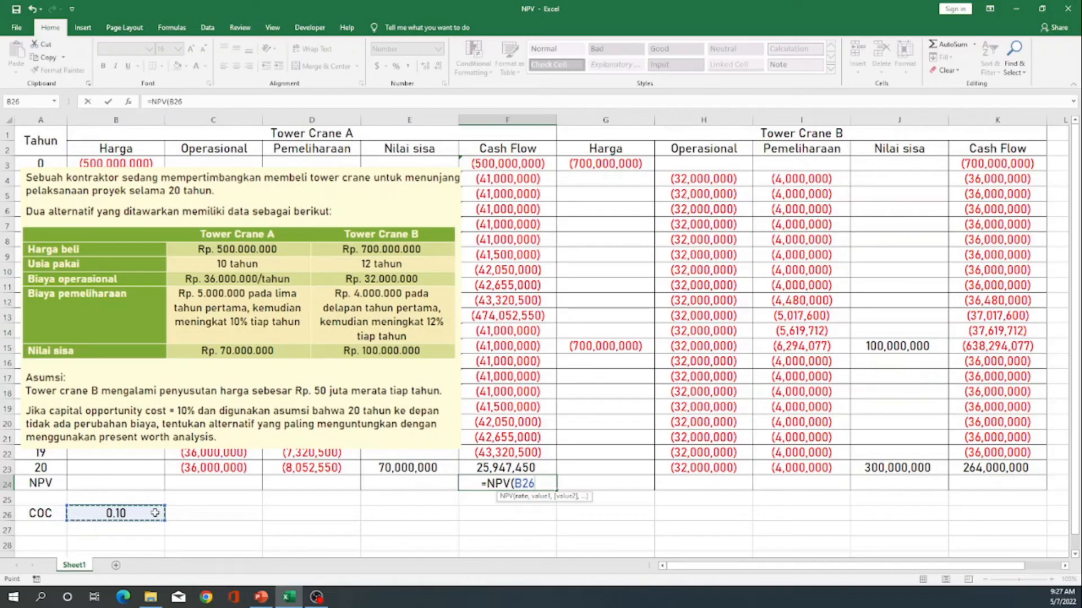
pyautogui.write(',')
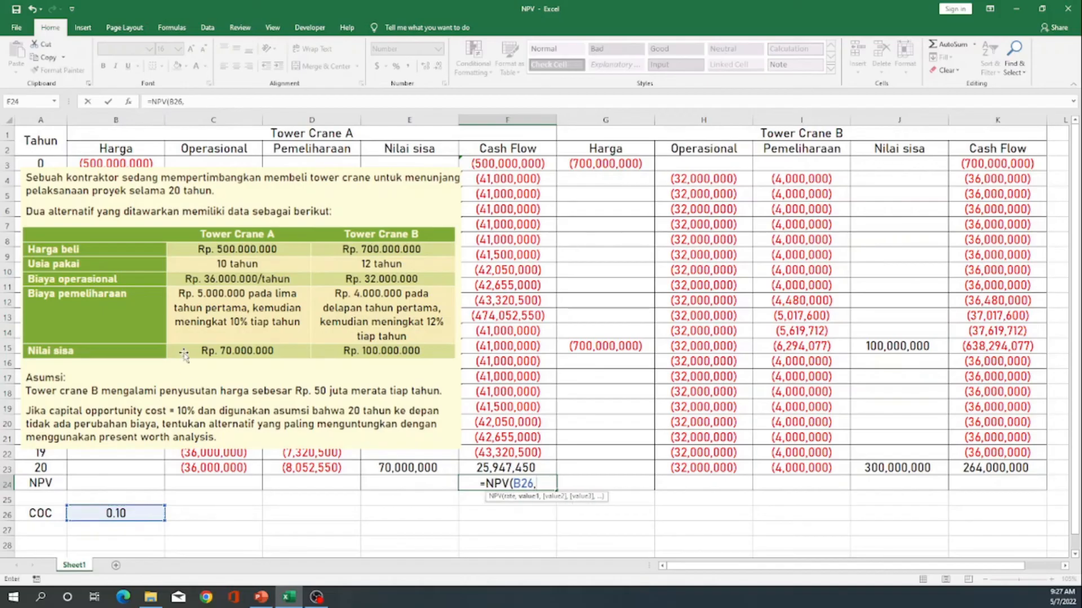
pyautogui.click(510, 180)
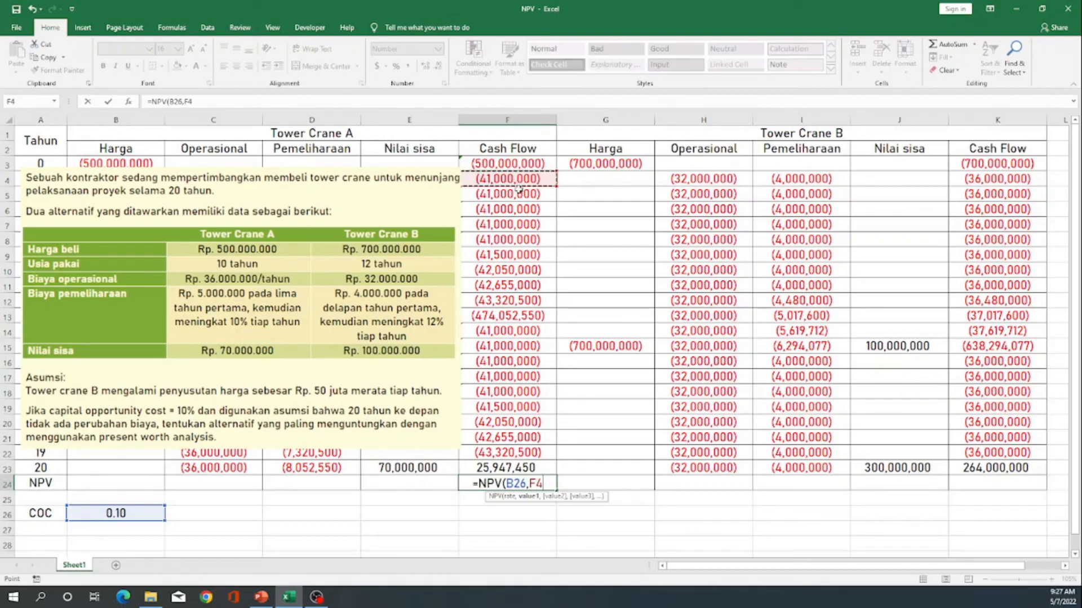
pyautogui.keyDown('shift'); pyautogui.click(533, 467); pyautogui.keyUp('shift')
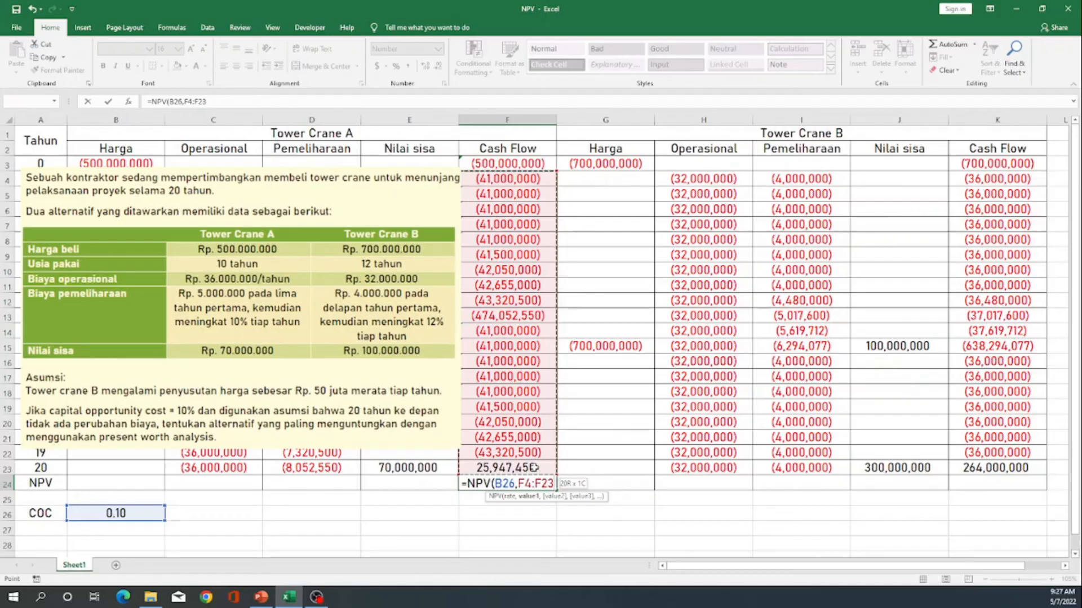
pyautogui.write(')')
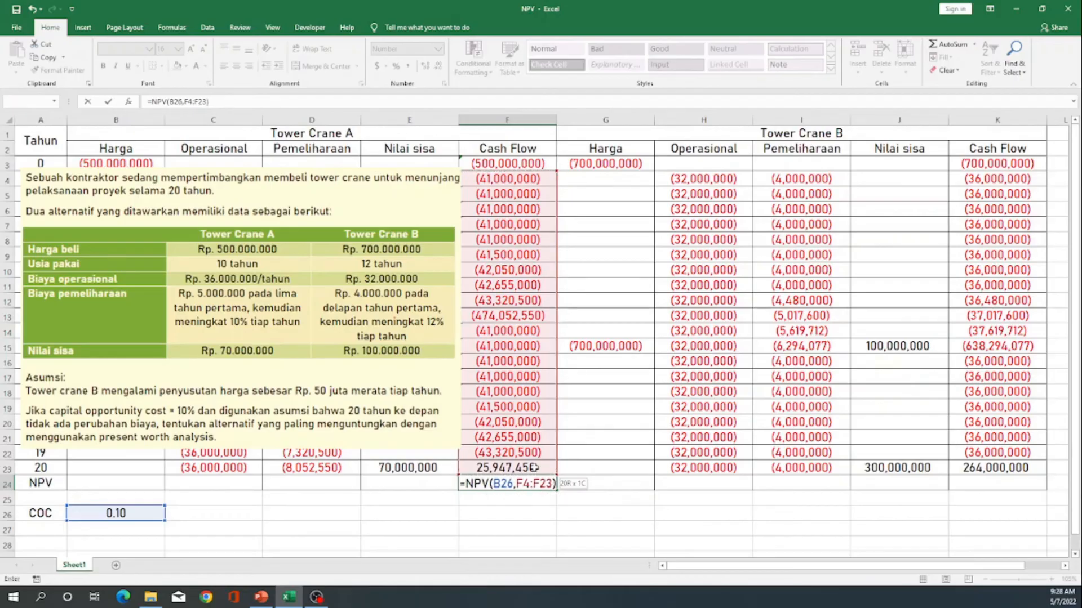
pyautogui.write('+')
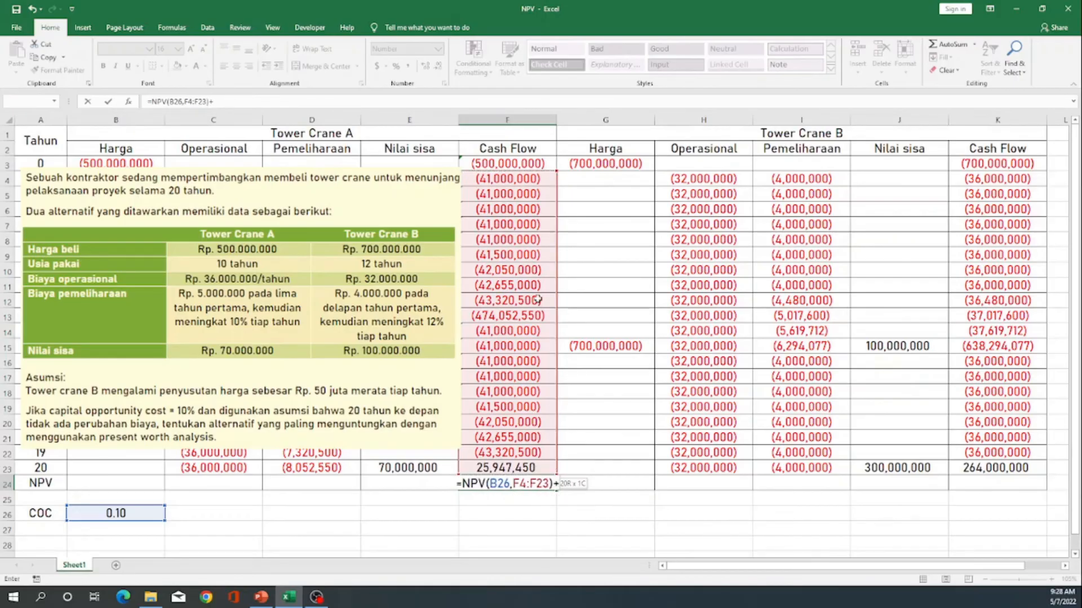
pyautogui.click(531, 160)
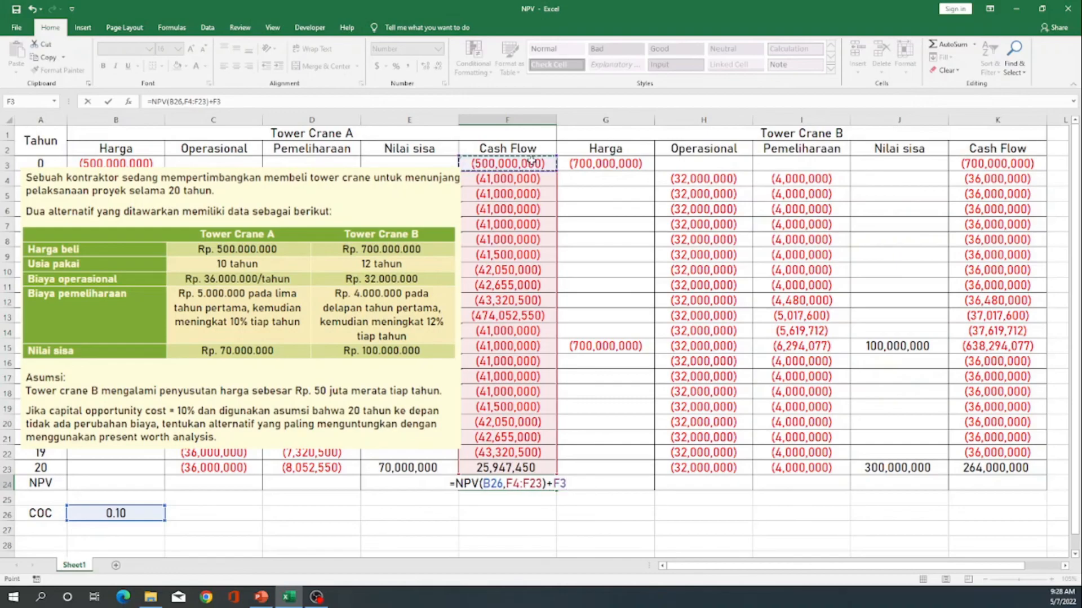
pyautogui.press('Return')
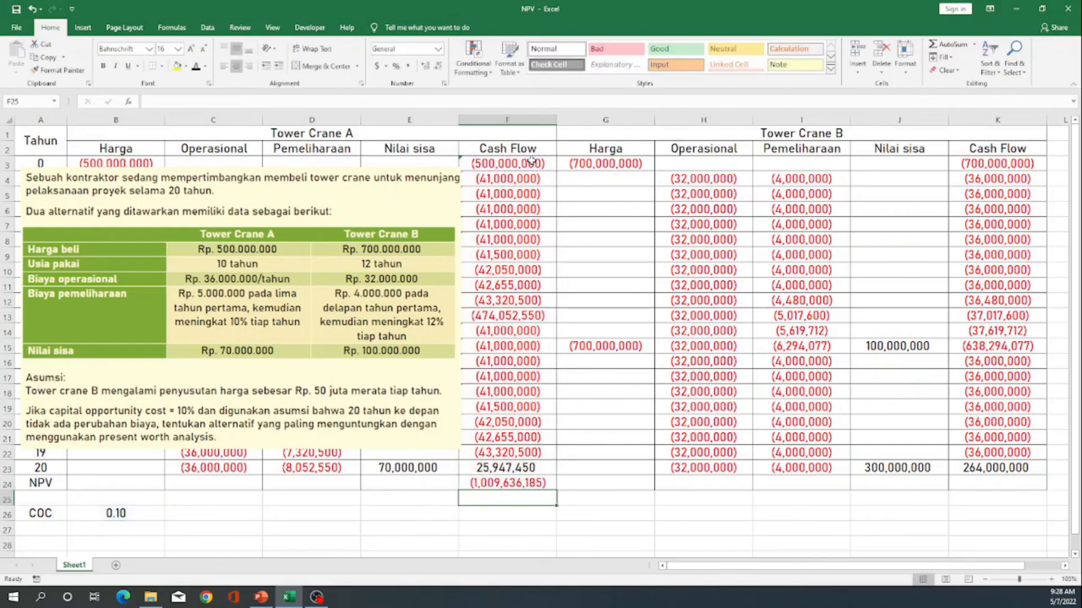
# - Make the COC reference in Tower Crane A's NPV formula absolute as $B$26
pyautogui.press('Up')
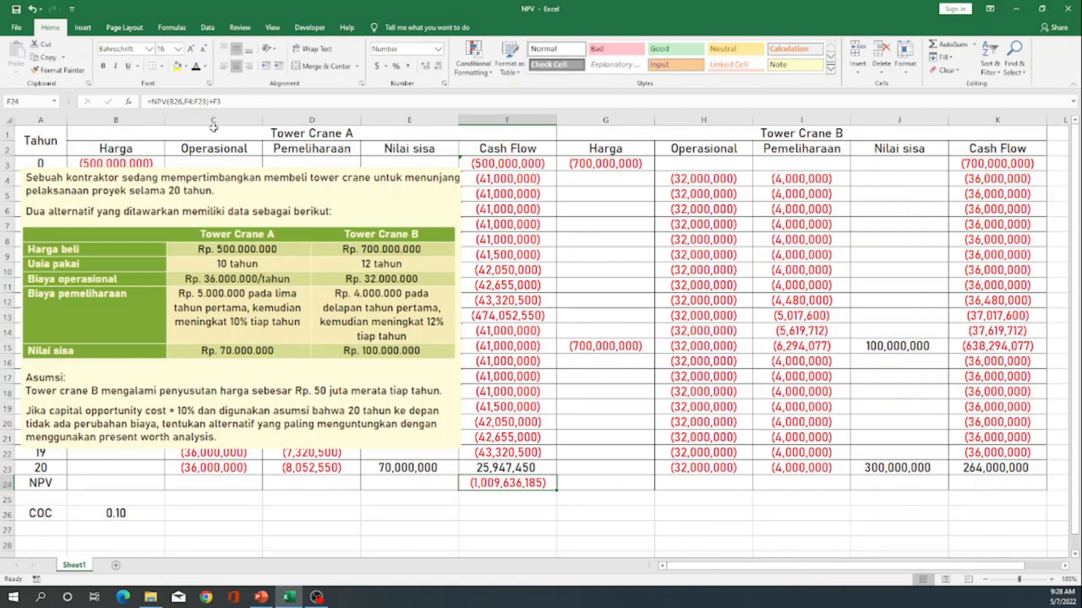
pyautogui.click(175, 102)
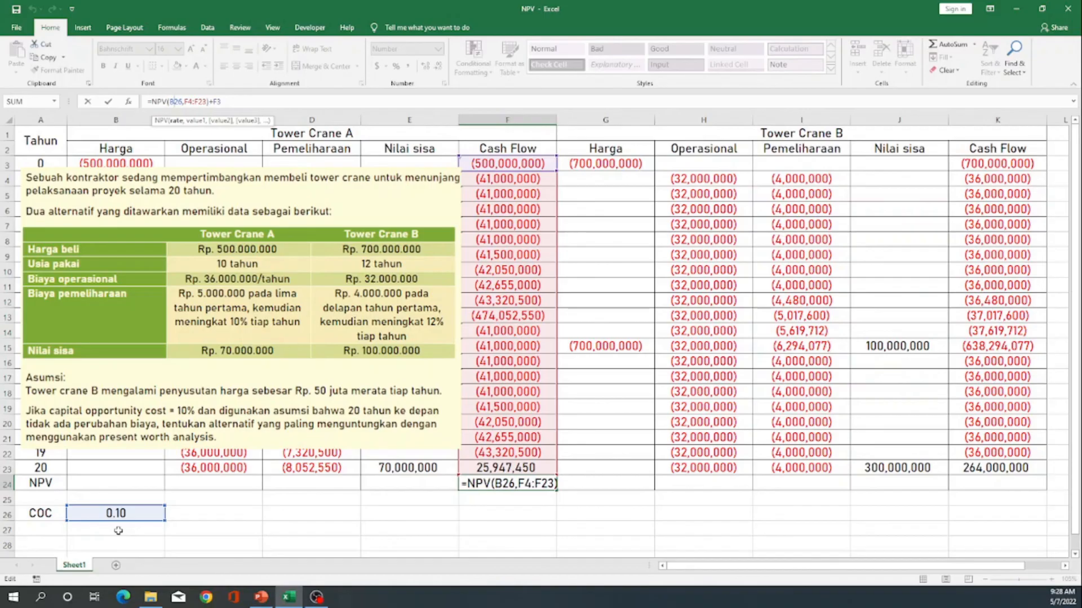
pyautogui.press('F4')
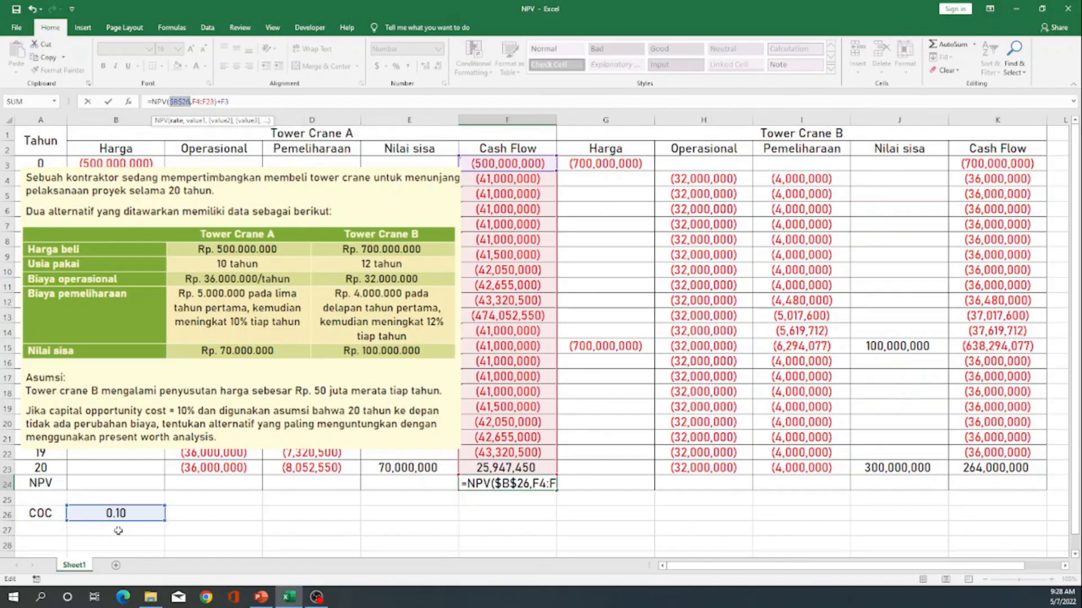
pyautogui.press('Return')
# - Copy Tower Crane A's NPV formula into the NPV row of Tower Crane B's Cash Flow column
pyautogui.press('Up')
pyautogui.hotkey('ctrl', 'c')
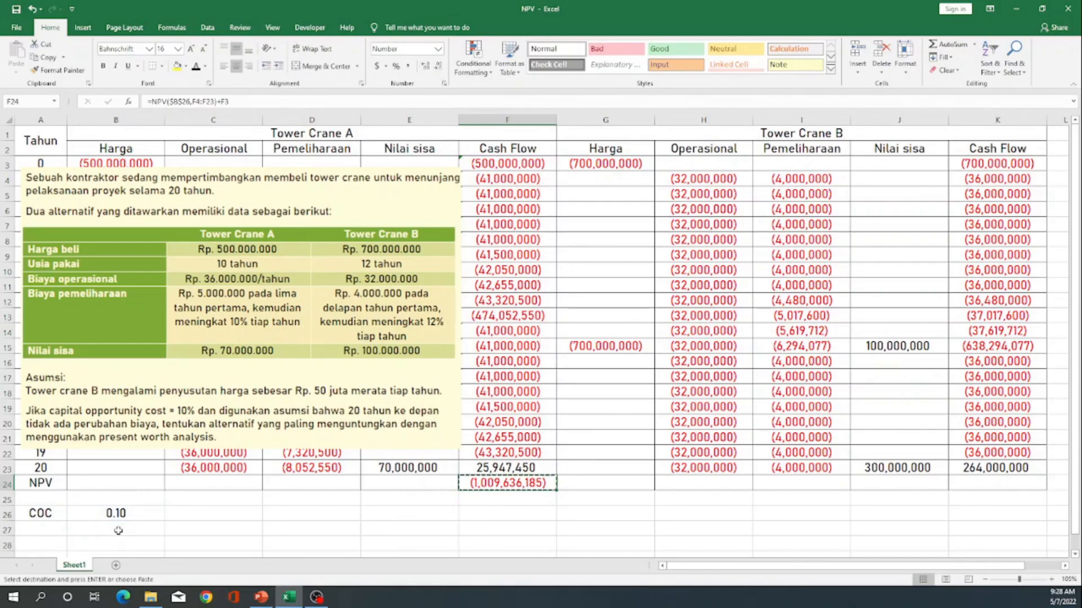
pyautogui.press('Right')
pyautogui.press('Right')
pyautogui.press('Right')
pyautogui.press('Right')
pyautogui.press('Right')
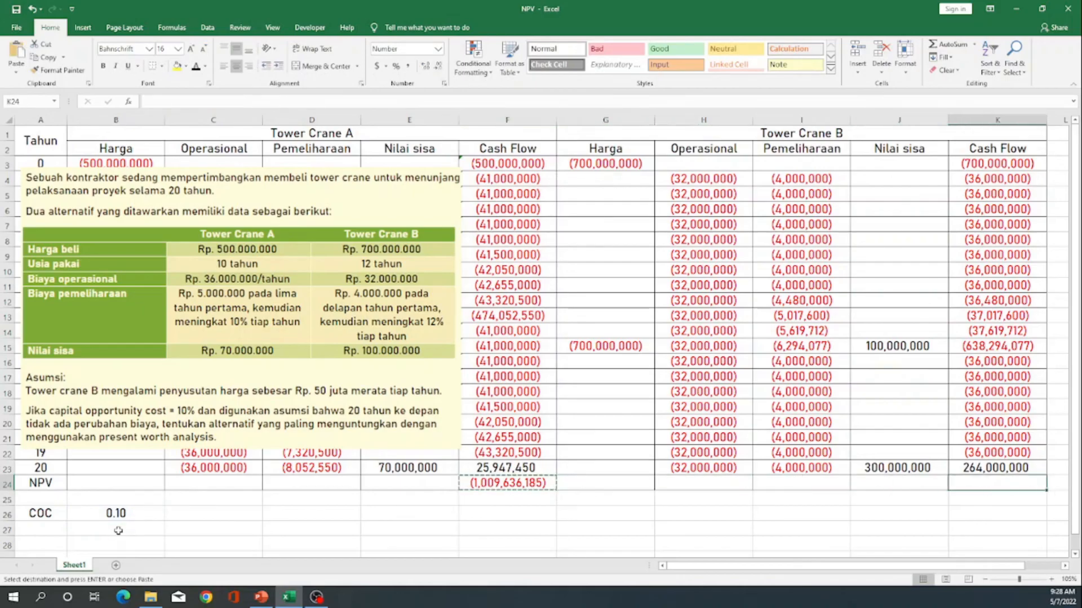
pyautogui.hotkey('ctrl', 'v')
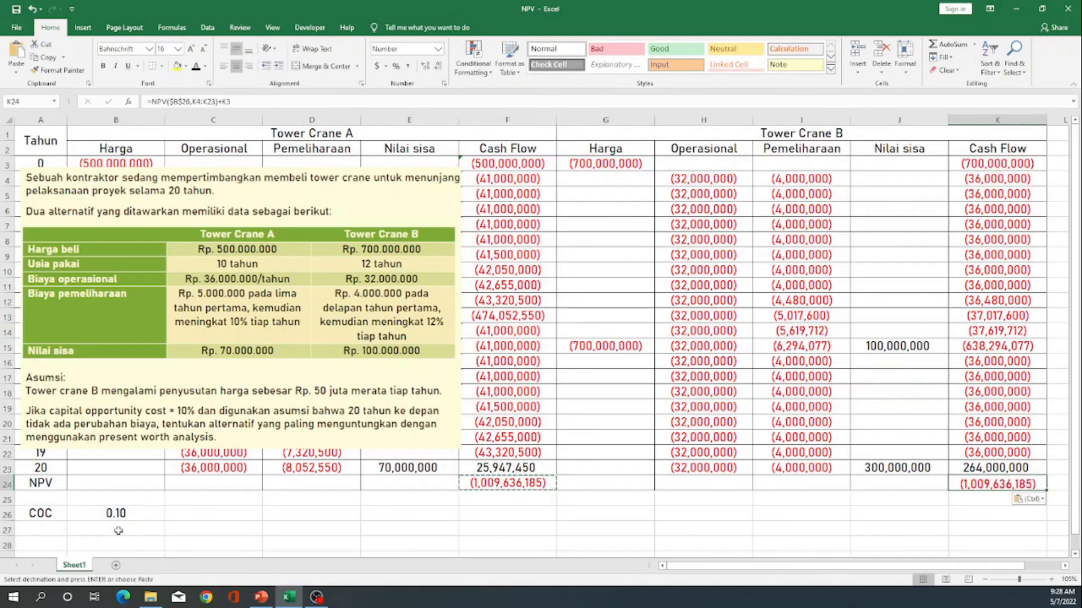
pyautogui.press('Down')
pyautogui.press('Down')
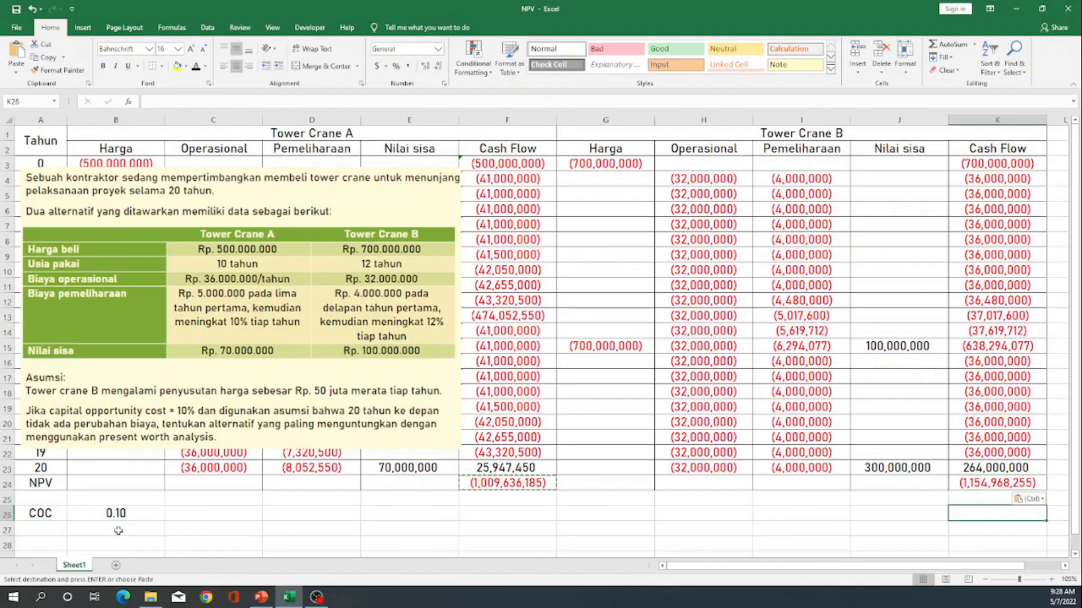
pyautogui.press('Escape')
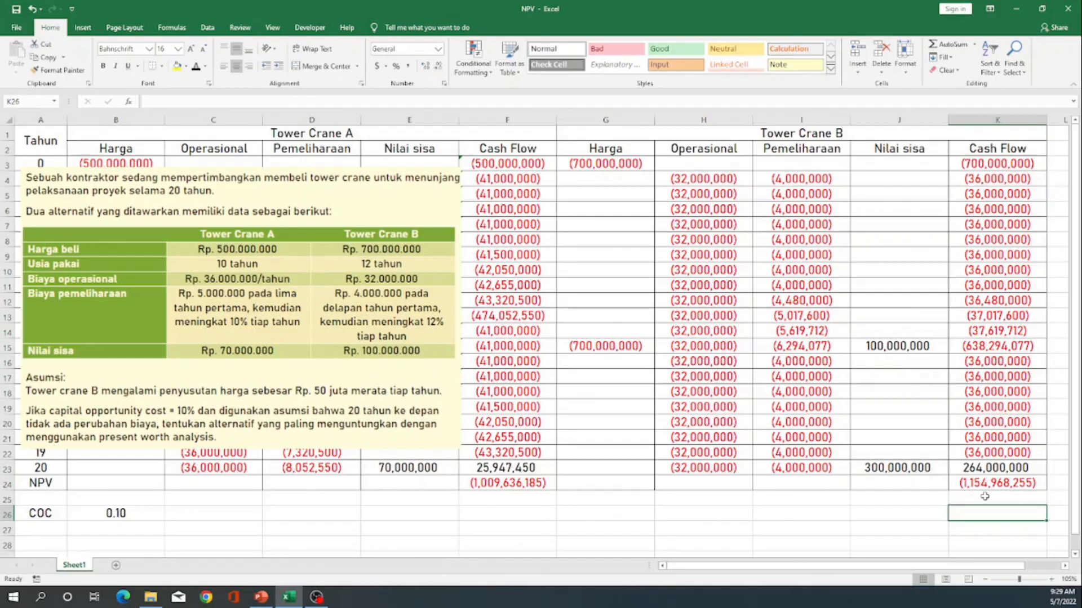
# - Enter the conclusion "Pilih Tower Crane A" in cell F26
pyautogui.click(546, 501)
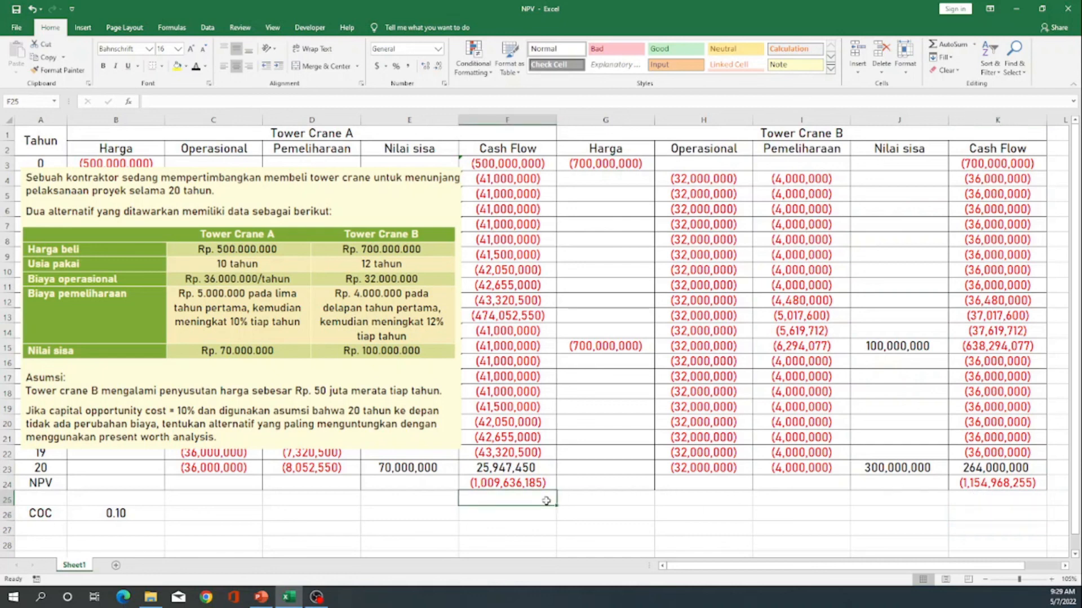
pyautogui.press('Return')
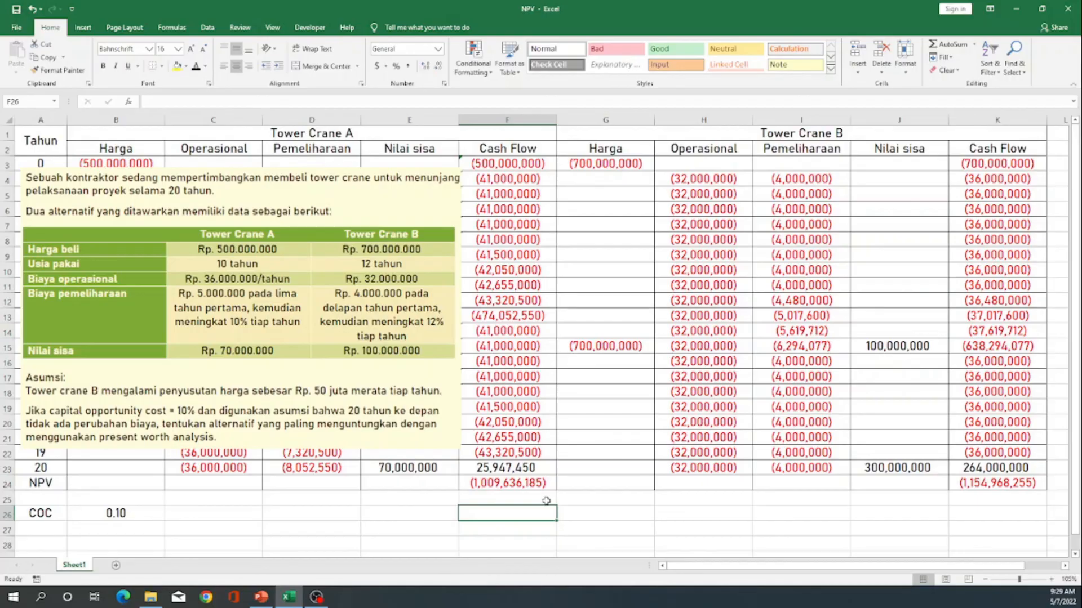
pyautogui.write('Pilih')
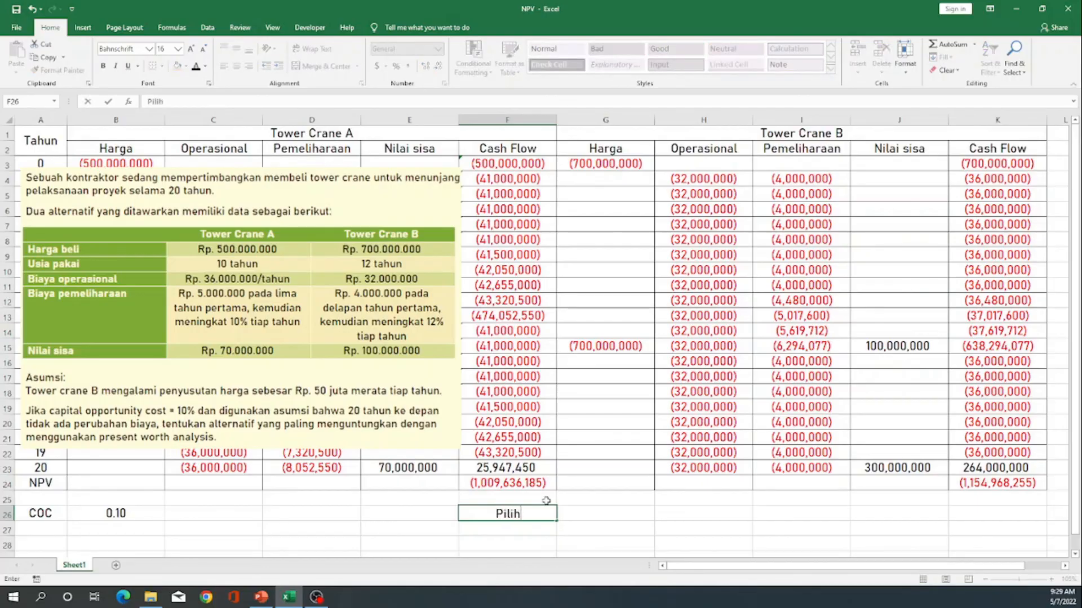
pyautogui.write(' B')
pyautogui.press('BackSpace')
pyautogui.write('TO')
pyautogui.press('BackSpace')
pyautogui.write('ower')
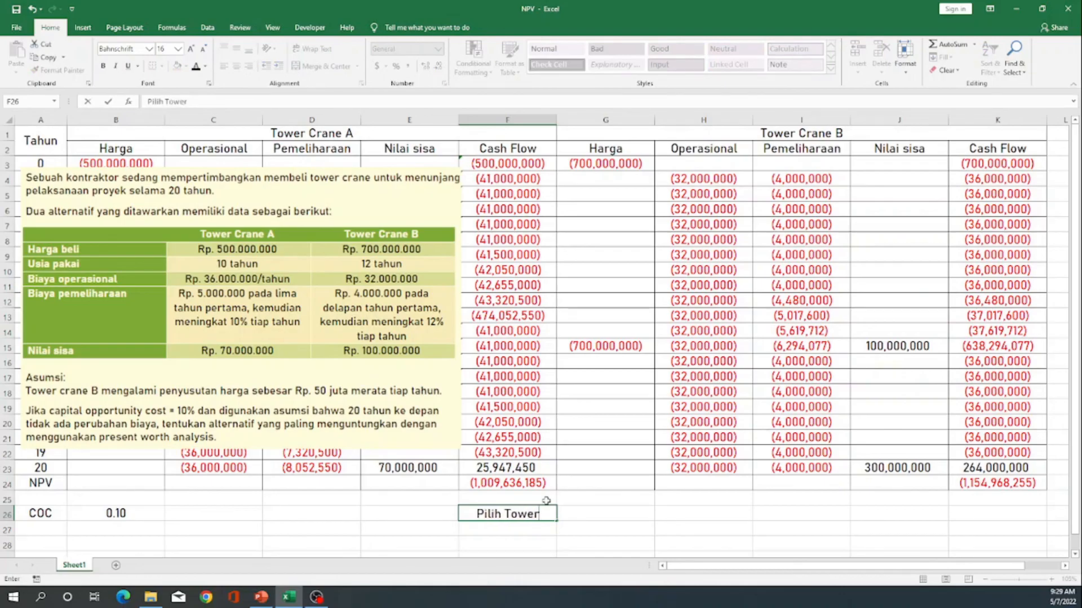
pyautogui.write(' Crane A')
pyautogui.press('Return')
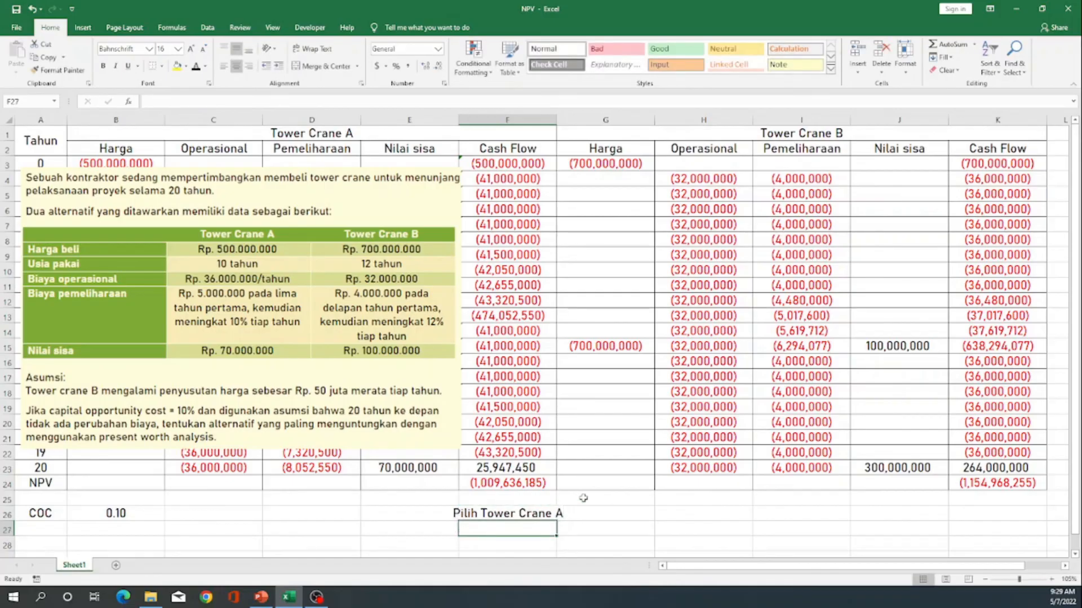